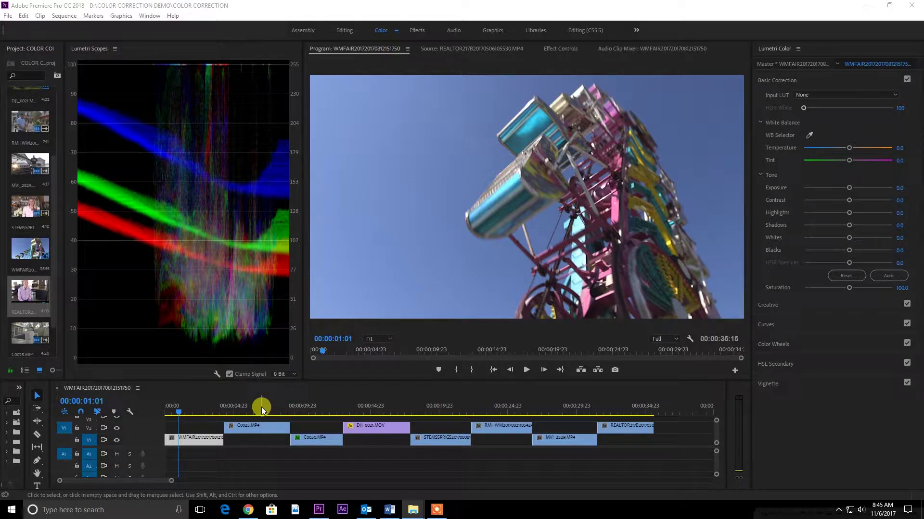
# - Review the clips along the sequence one after another, examining each shot and its Lumetri scope
pyautogui.click(261, 405)
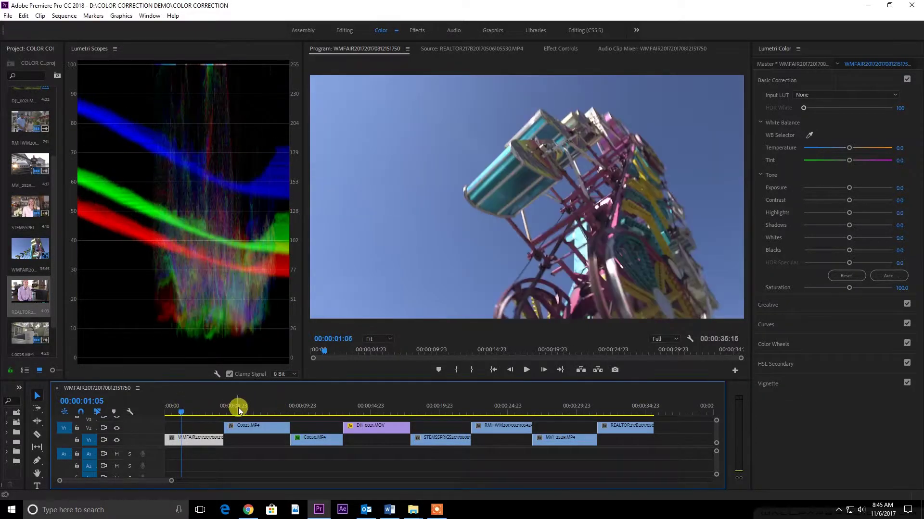
pyautogui.click(209, 408)
pyautogui.moveTo(243, 405); pyautogui.dragTo(314, 406)
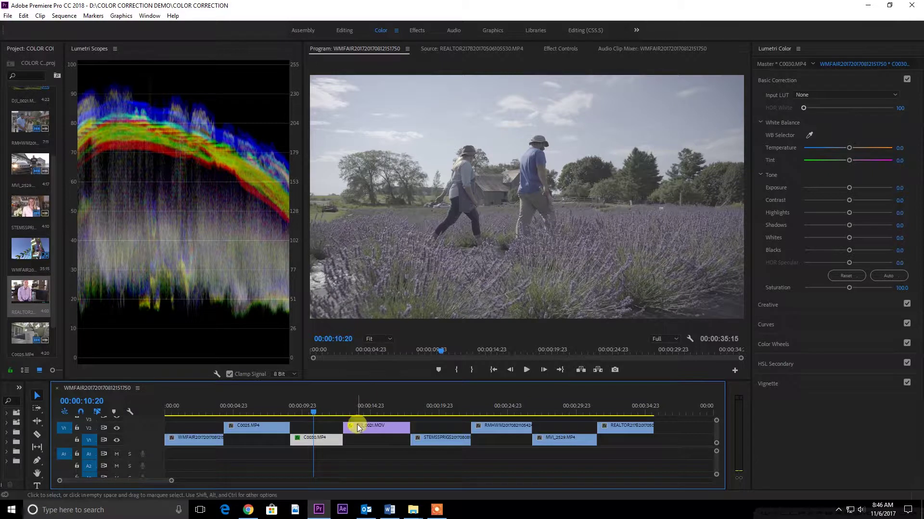
pyautogui.click(384, 406)
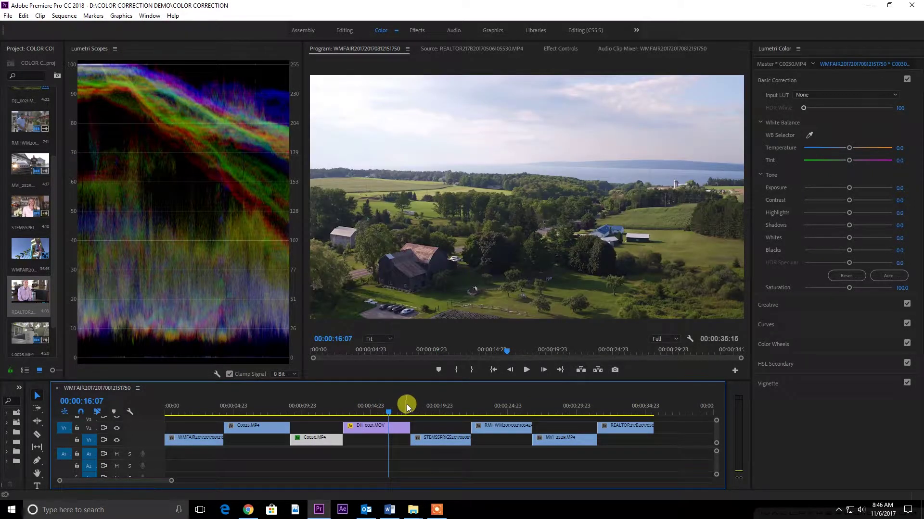
pyautogui.click(434, 407)
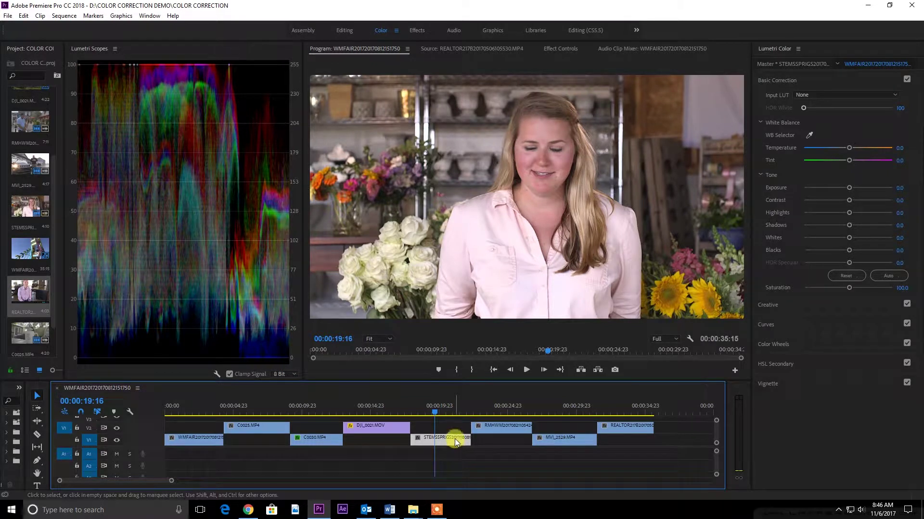
pyautogui.click(458, 405)
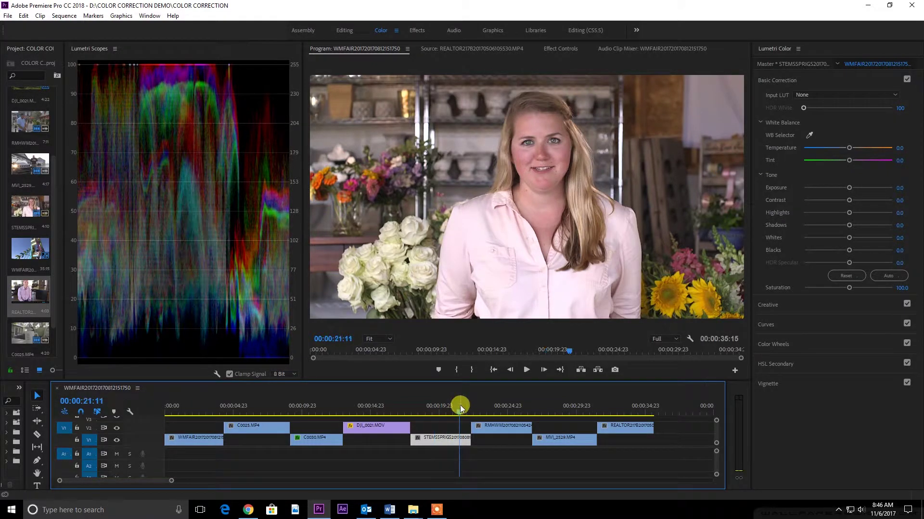
pyautogui.click(515, 408)
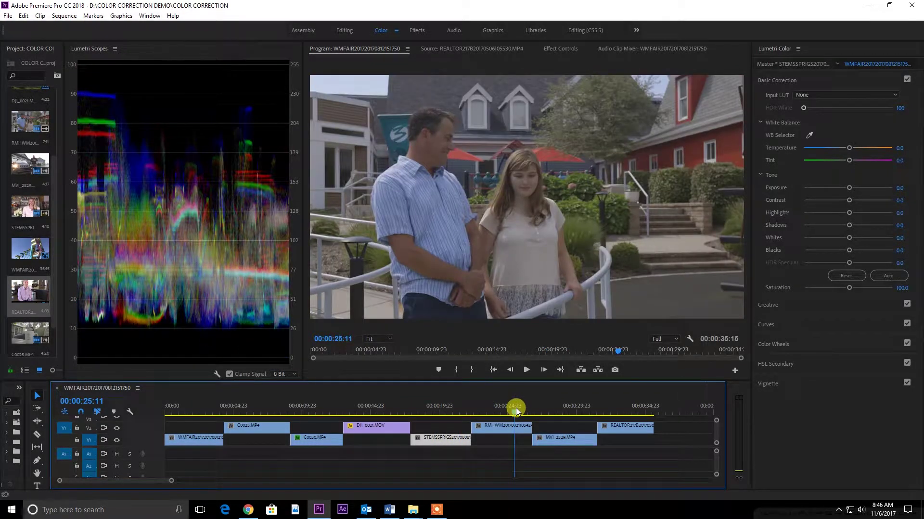
pyautogui.moveTo(516, 408)
pyautogui.mouseDown()
pyautogui.moveTo(493, 412)
pyautogui.moveTo(512, 406)
pyautogui.mouseUp()
pyautogui.click(569, 411)
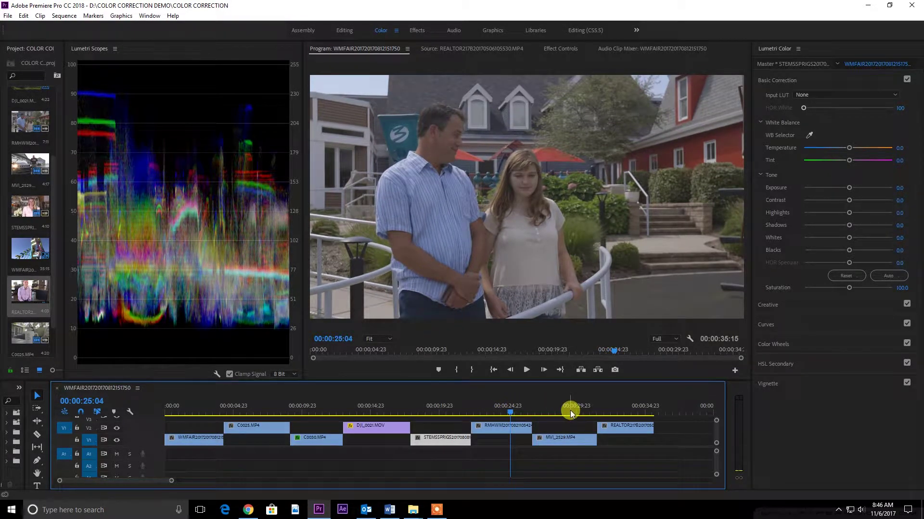
pyautogui.click(615, 408)
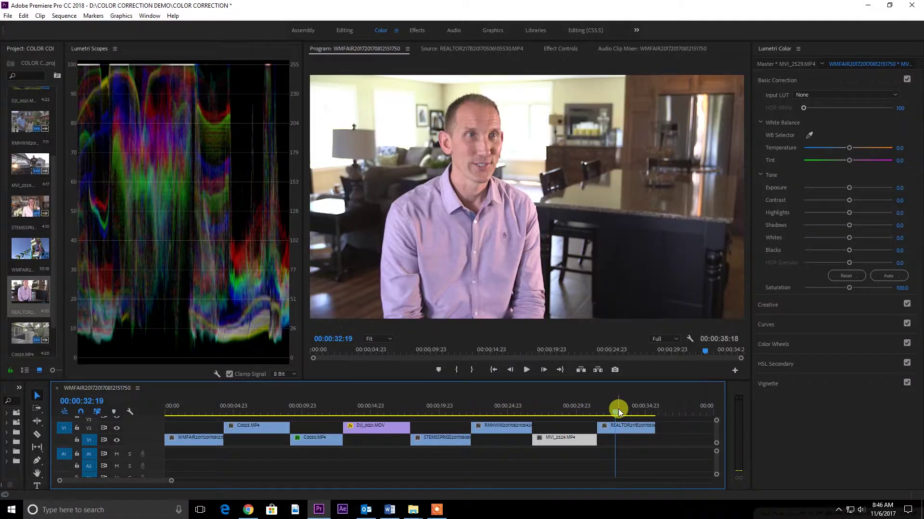
pyautogui.moveTo(617, 410)
pyautogui.mouseDown()
pyautogui.moveTo(627, 407)
pyautogui.moveTo(612, 411)
pyautogui.mouseUp()
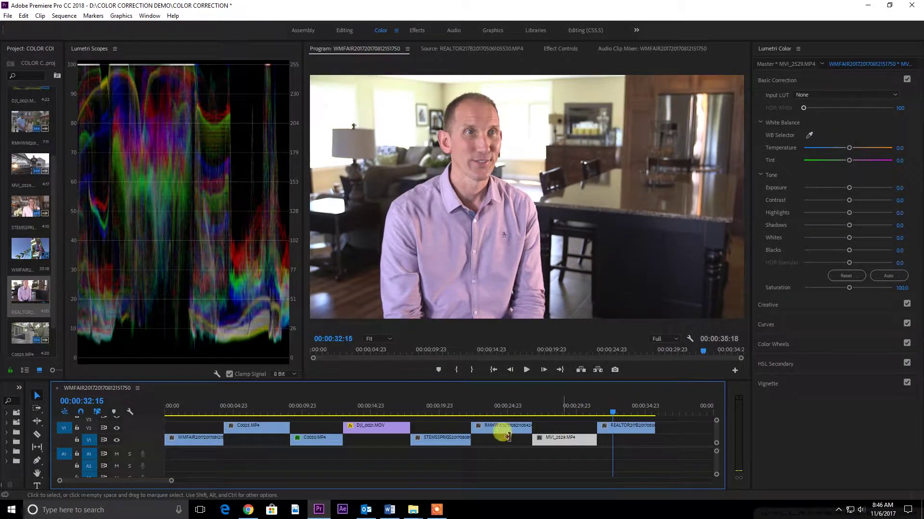
# - Return the playhead to the first clip at 00:00:01:07 and widen the Lumetri Scopes panel
pyautogui.click(195, 406)
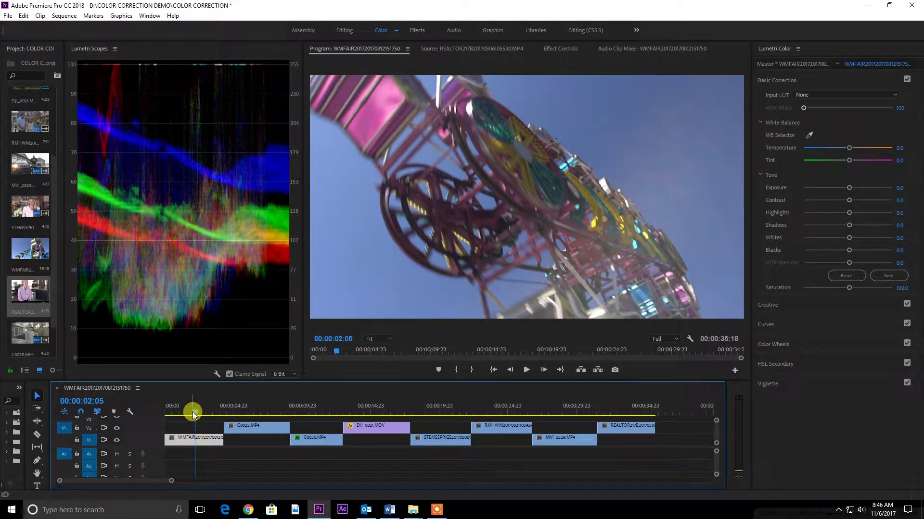
pyautogui.moveTo(193, 413); pyautogui.dragTo(182, 412)
pyautogui.moveTo(302, 202); pyautogui.dragTo(319, 201)
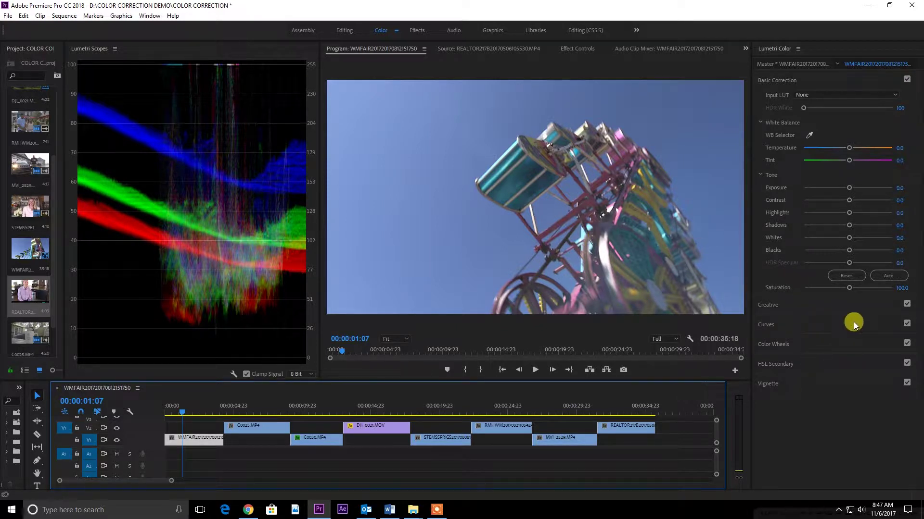
# - Try reshaping the first clip's master RGB curve by shifting the midtones, adding a shadow point and raising the black point
pyautogui.click(779, 324)
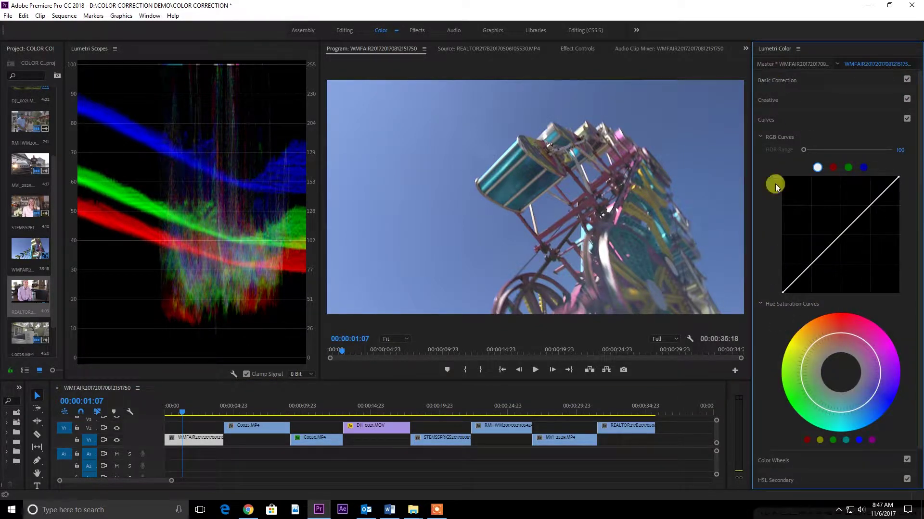
pyautogui.moveTo(837, 237)
pyautogui.mouseDown()
pyautogui.moveTo(821, 218)
pyautogui.moveTo(848, 248)
pyautogui.moveTo(835, 233)
pyautogui.moveTo(841, 239)
pyautogui.mouseUp()
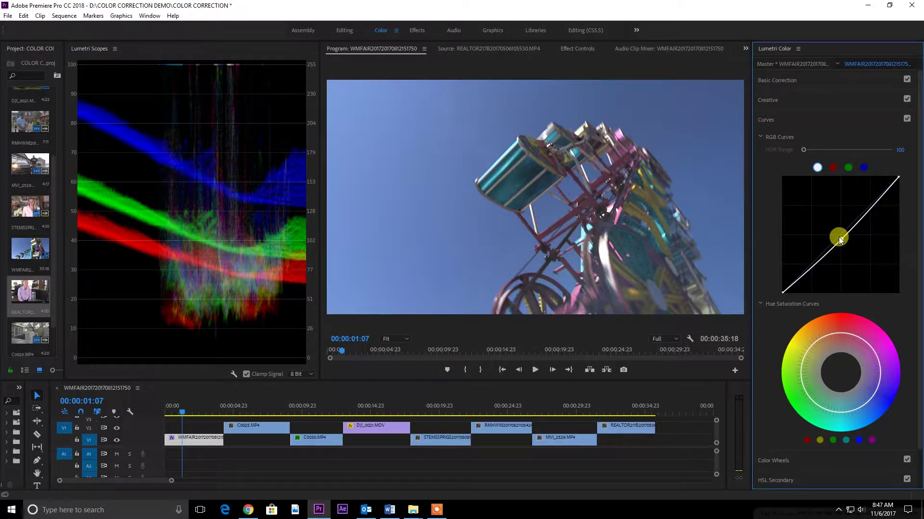
pyautogui.moveTo(839, 239)
pyautogui.mouseDown()
pyautogui.moveTo(829, 255)
pyautogui.moveTo(839, 231)
pyautogui.moveTo(810, 216)
pyautogui.moveTo(836, 248)
pyautogui.moveTo(818, 262)
pyautogui.moveTo(837, 236)
pyautogui.mouseUp()
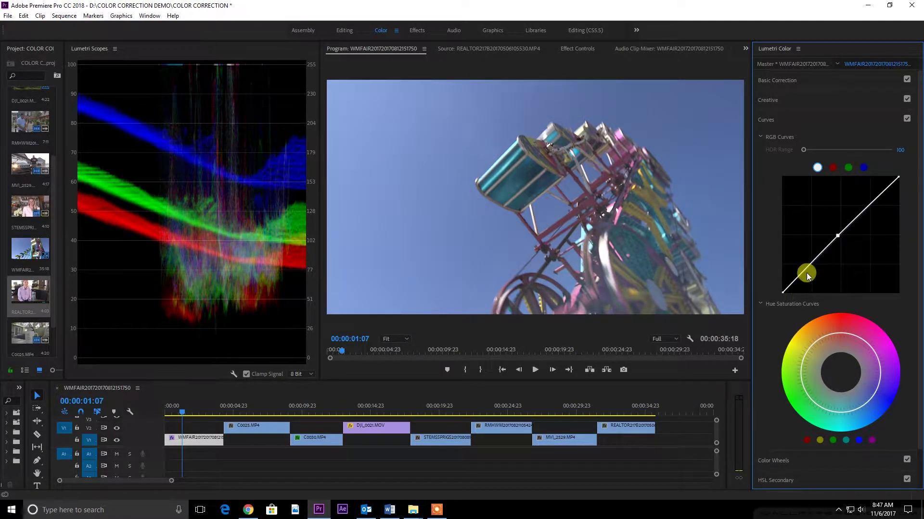
pyautogui.click(799, 277)
pyautogui.moveTo(781, 290); pyautogui.dragTo(779, 275)
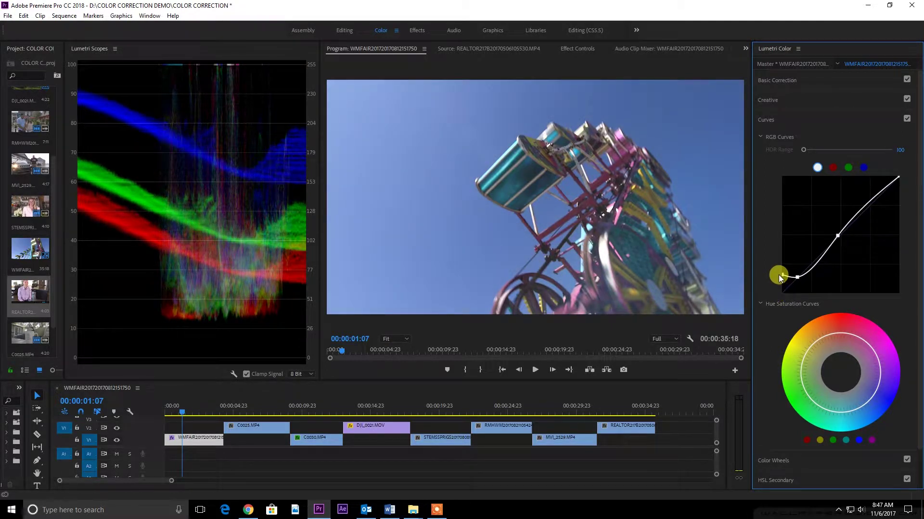
pyautogui.moveTo(838, 235); pyautogui.dragTo(836, 237)
pyautogui.moveTo(796, 277); pyautogui.dragTo(784, 272)
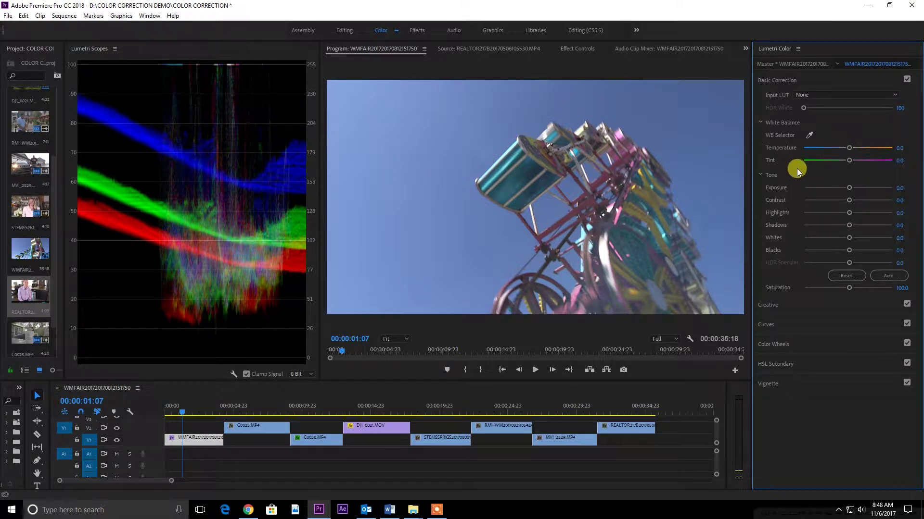
pyautogui.click(760, 176)
pyautogui.click(760, 176)
# - At 00:00:02:07 in the first clip, set Contrast to 45.9, Blacks to -38.4, Shadows to 21.1 and Saturation to 122.2
pyautogui.moveTo(201, 410)
pyautogui.mouseDown()
pyautogui.moveTo(186, 414)
pyautogui.moveTo(196, 411)
pyautogui.mouseUp()
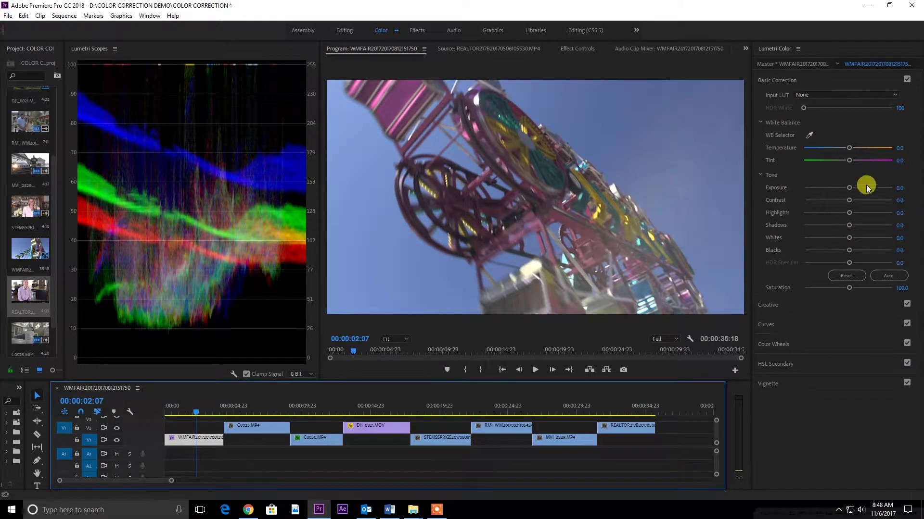
pyautogui.moveTo(852, 201); pyautogui.dragTo(867, 198)
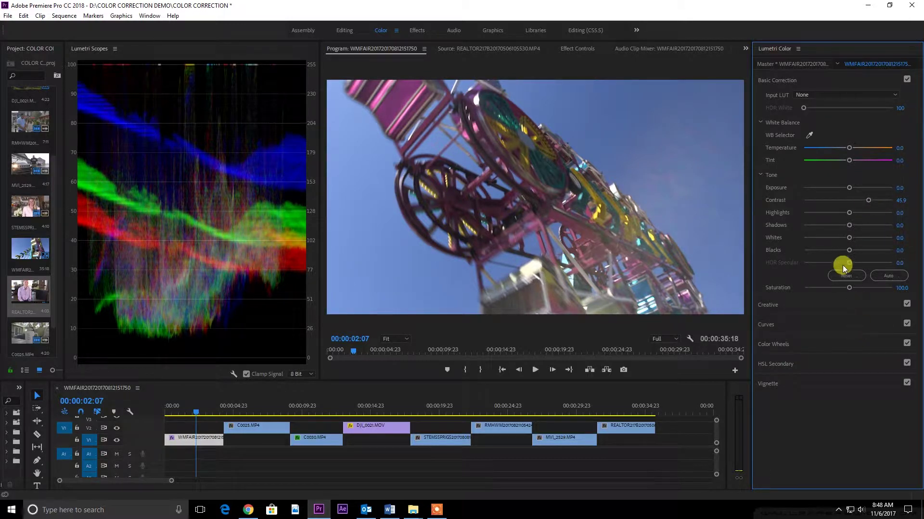
pyautogui.moveTo(847, 250)
pyautogui.mouseDown()
pyautogui.moveTo(782, 267)
pyautogui.moveTo(867, 256)
pyautogui.moveTo(797, 268)
pyautogui.moveTo(843, 256)
pyautogui.moveTo(830, 255)
pyautogui.mouseUp()
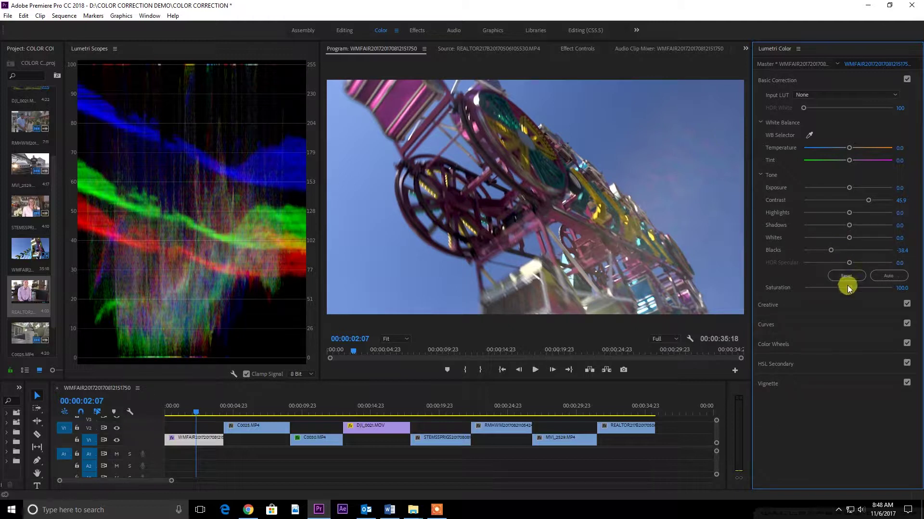
pyautogui.moveTo(848, 226); pyautogui.dragTo(903, 287)
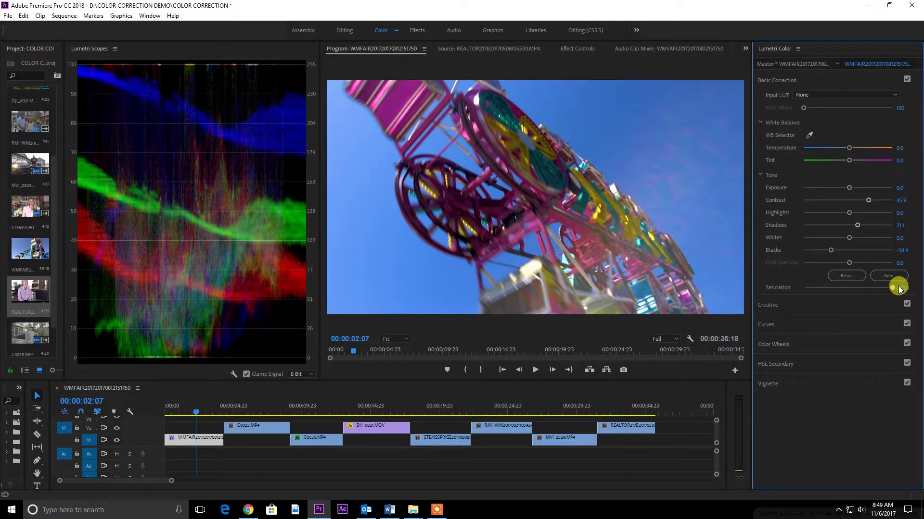
pyautogui.moveTo(898, 288); pyautogui.dragTo(857, 289)
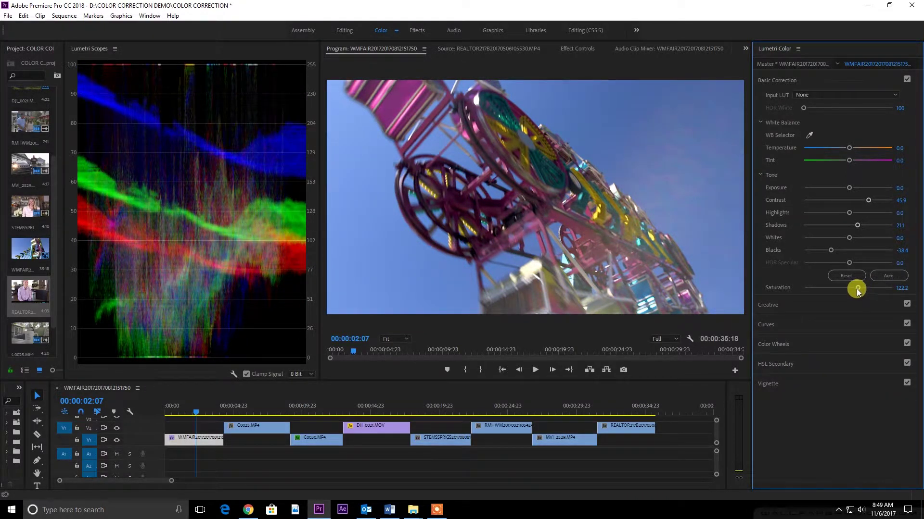
# - Toggle Basic Correction off and on repeatedly to compare the first clip before and after grading
pyautogui.click(906, 80)
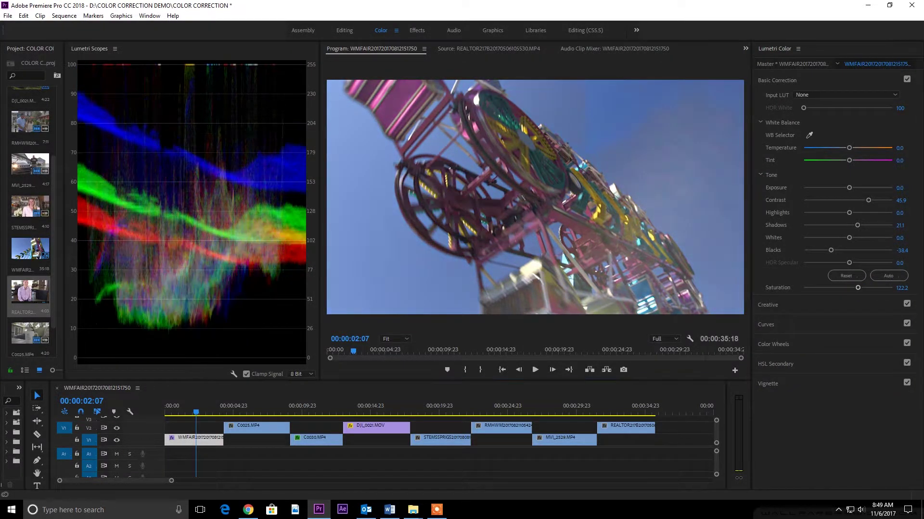
pyautogui.click(906, 80)
pyautogui.click(907, 79)
pyautogui.click(906, 79)
pyautogui.click(907, 79)
pyautogui.click(788, 420)
# - Raise the first clip's Saturation to 127.6, Shadows to 35.1 and Highlights to 83.8
pyautogui.moveTo(856, 287); pyautogui.dragTo(861, 284)
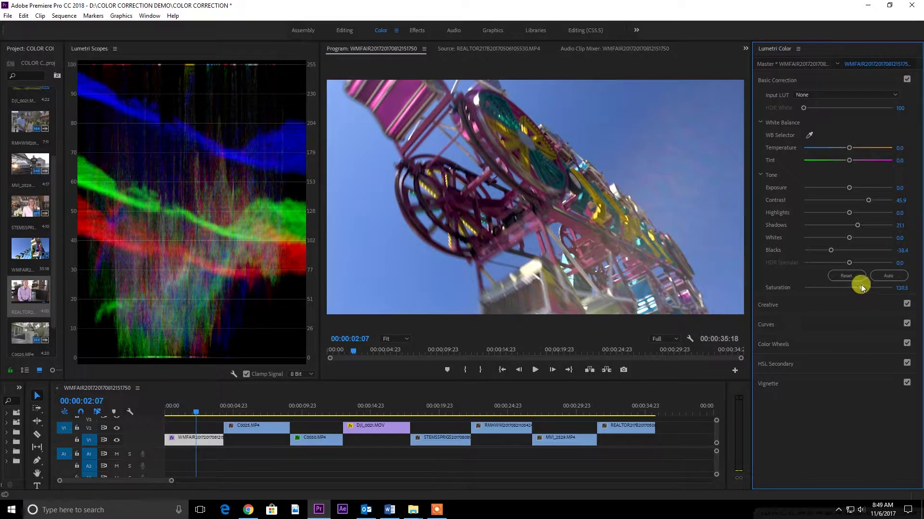
pyautogui.moveTo(857, 225)
pyautogui.mouseDown()
pyautogui.moveTo(842, 239)
pyautogui.moveTo(851, 215)
pyautogui.moveTo(868, 215)
pyautogui.mouseUp()
pyautogui.moveTo(856, 218); pyautogui.dragTo(885, 214)
# - Play the graded first clip from its start and scrub through it to check the correction
pyautogui.press('space')
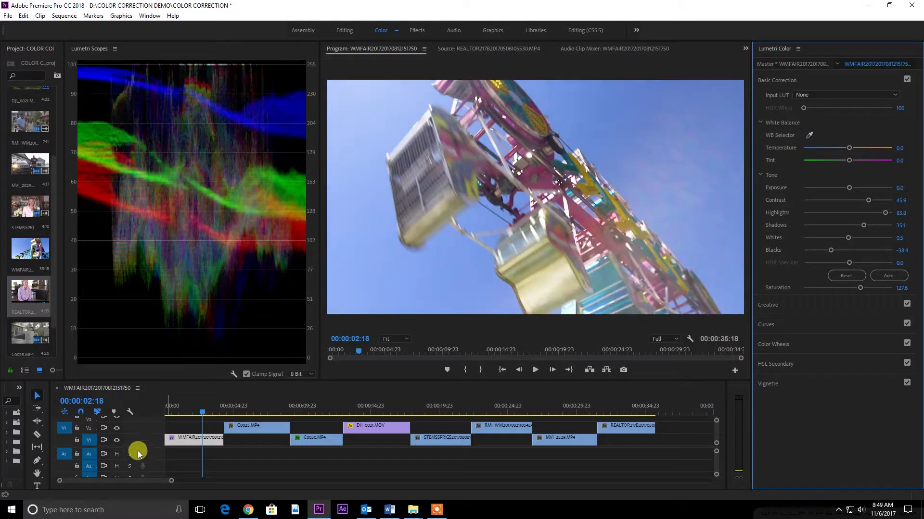
pyautogui.moveTo(181, 413); pyautogui.dragTo(130, 415)
pyautogui.press('space')
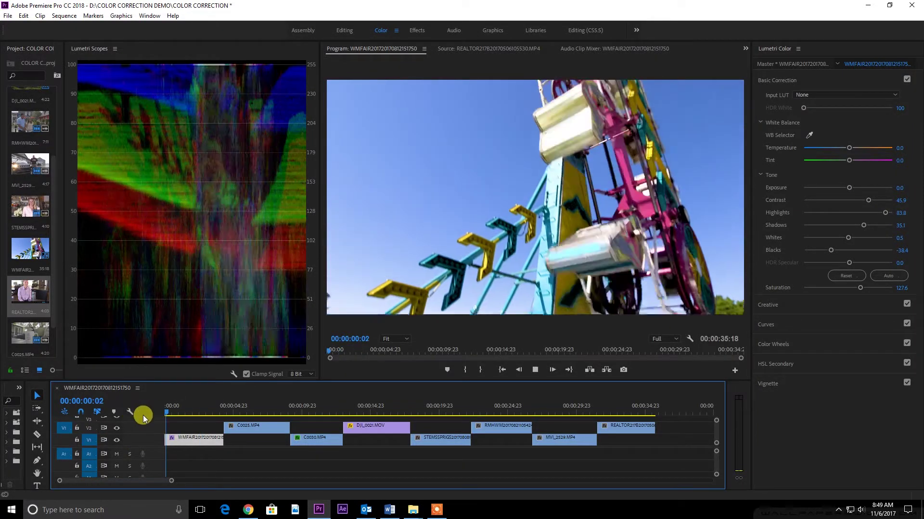
pyautogui.press('space')
pyautogui.moveTo(191, 406)
pyautogui.mouseDown()
pyautogui.moveTo(200, 410)
pyautogui.moveTo(179, 417)
pyautogui.mouseUp()
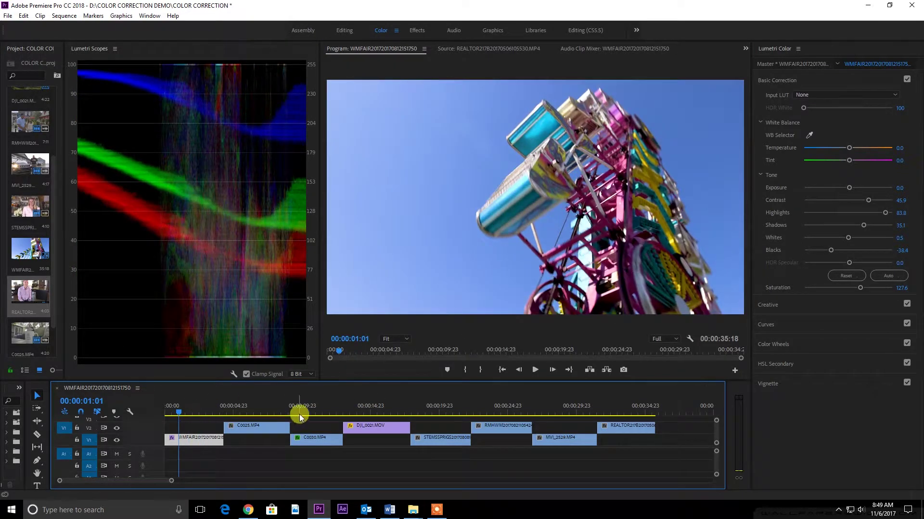
# - Move the playhead to 00:00:06:01 and select the C0025.MP4 clip for grading
pyautogui.click(249, 407)
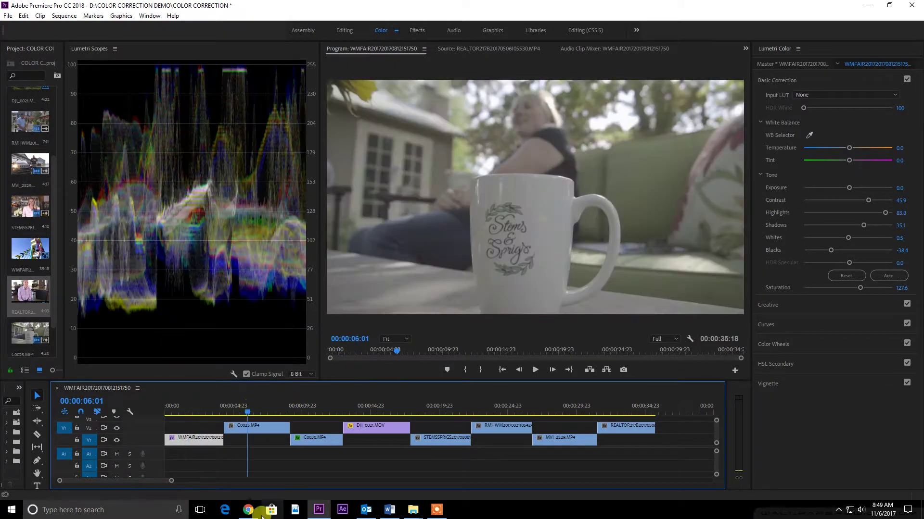
pyautogui.click(263, 431)
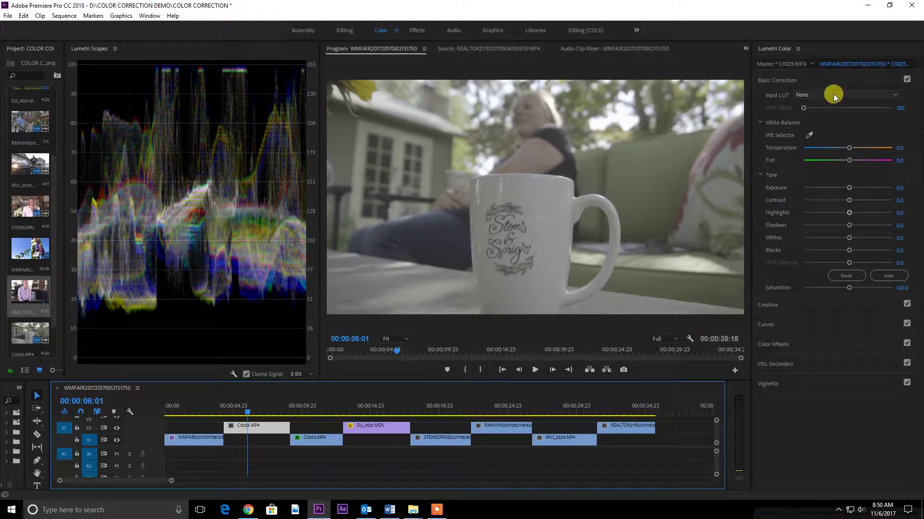
# - Try the D-21_delogC_EI0200_B1 input LUT on C0025.MP4 and set the LUT back to None
pyautogui.click(868, 95)
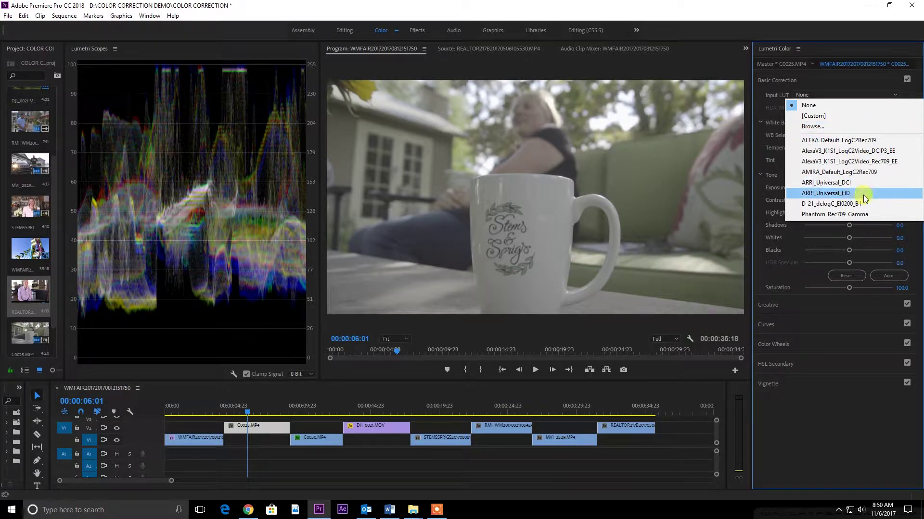
pyautogui.click(844, 205)
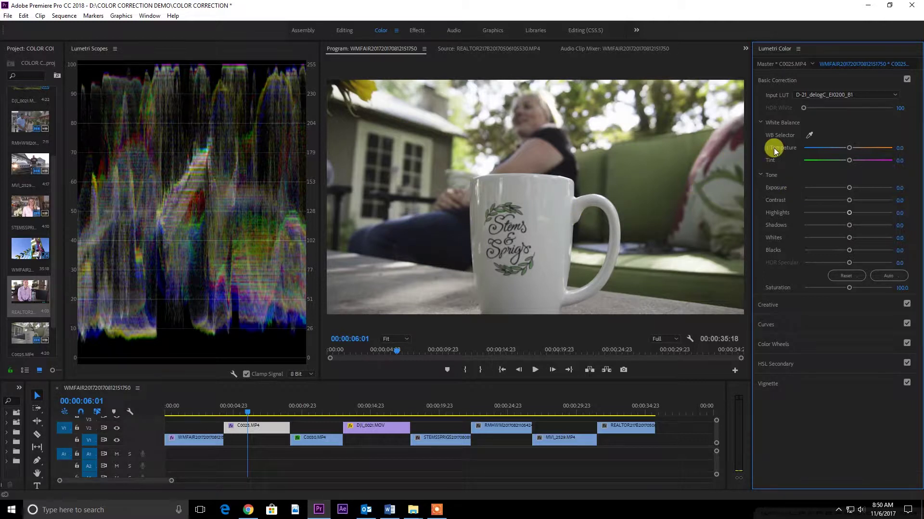
pyautogui.click(873, 96)
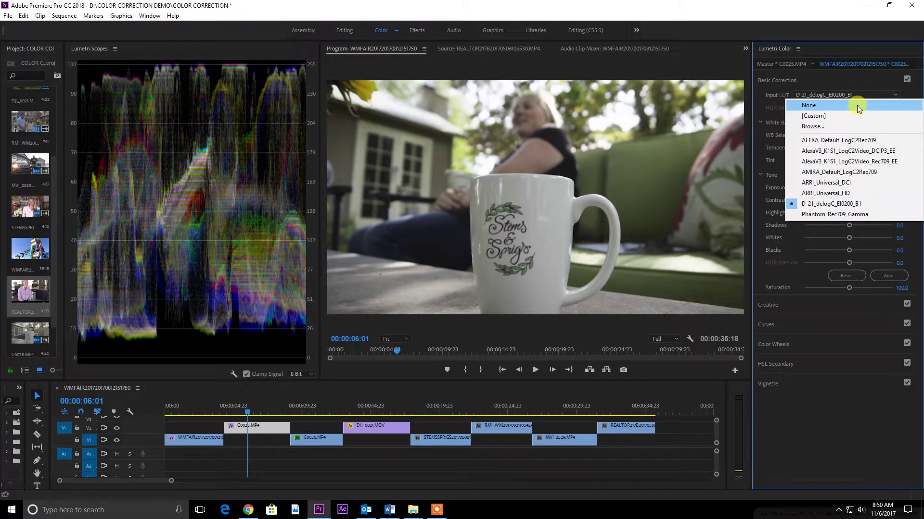
pyautogui.click(858, 107)
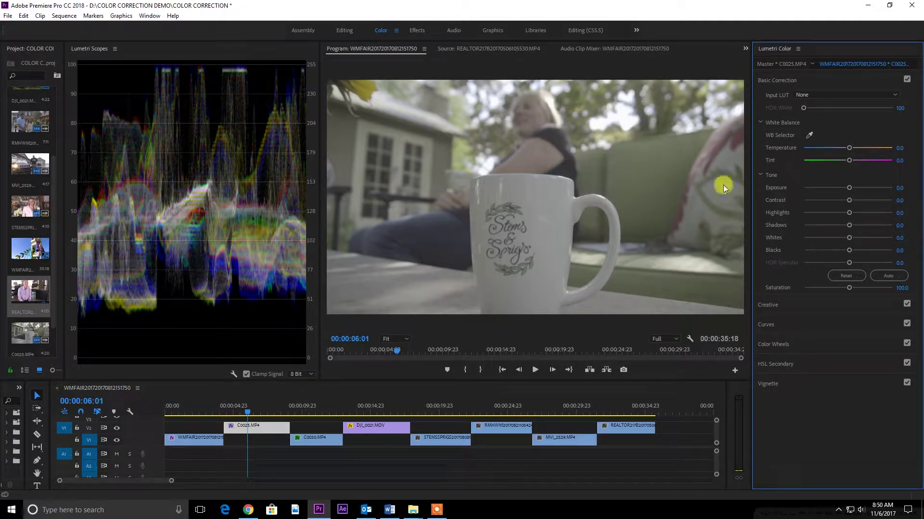
# - Correct the white balance of C0025.MP4 with Tint at 11.4 and Temperature at 5.9
pyautogui.moveTo(850, 160); pyautogui.dragTo(852, 160)
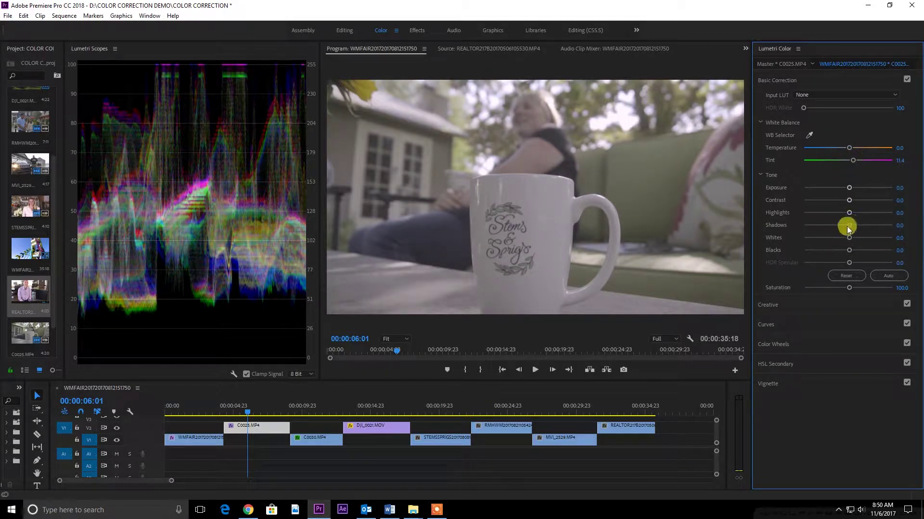
pyautogui.moveTo(851, 161); pyautogui.dragTo(852, 160)
pyautogui.moveTo(847, 147); pyautogui.dragTo(847, 148)
pyautogui.moveTo(852, 148); pyautogui.dragTo(849, 147)
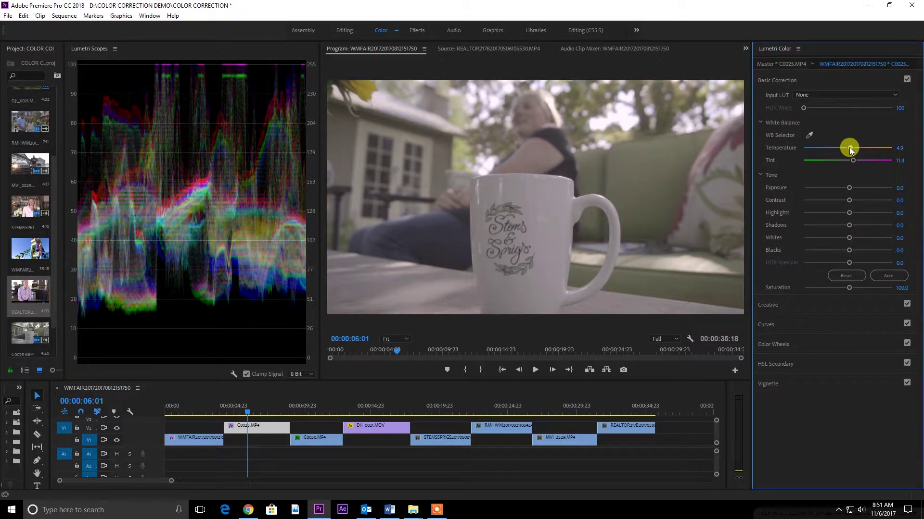
pyautogui.moveTo(849, 147); pyautogui.dragTo(851, 147)
# - Set the Contrast of C0025.MP4 to 57.8 and its Blacks to -47.0
pyautogui.moveTo(849, 203); pyautogui.dragTo(874, 197)
pyautogui.moveTo(846, 250); pyautogui.dragTo(826, 252)
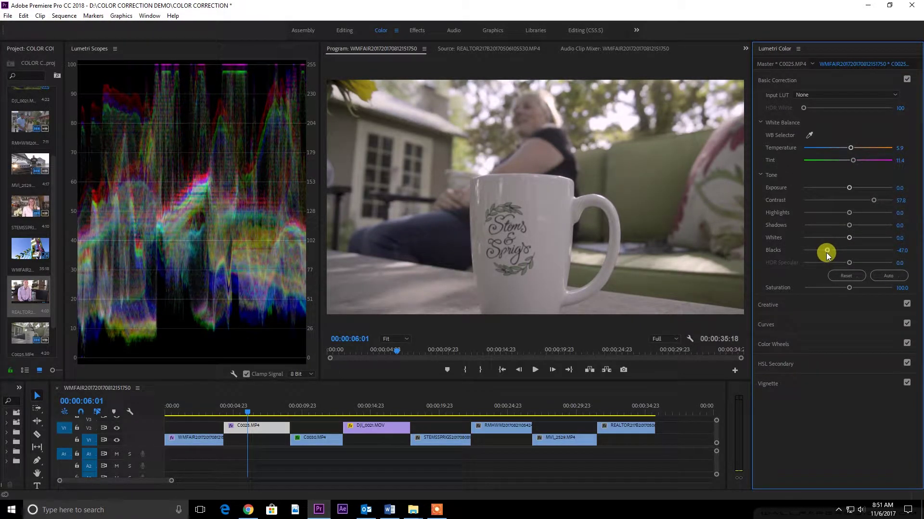
# - Set the Contrast of C0025.MP4 to 64.3 and lower its Blacks to -69.7
pyautogui.moveTo(824, 250); pyautogui.dragTo(818, 252)
pyautogui.moveTo(872, 199); pyautogui.dragTo(875, 198)
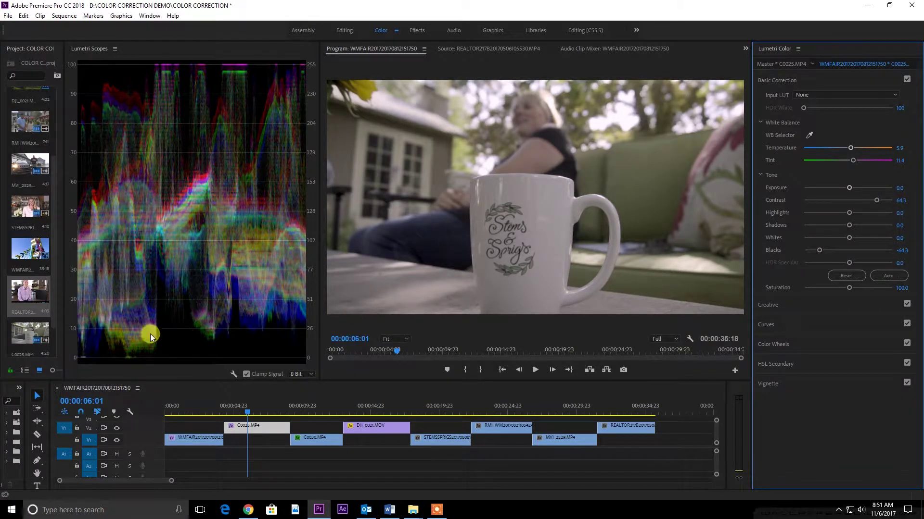
pyautogui.moveTo(821, 245)
pyautogui.mouseDown()
pyautogui.moveTo(771, 256)
pyautogui.moveTo(817, 250)
pyautogui.mouseUp()
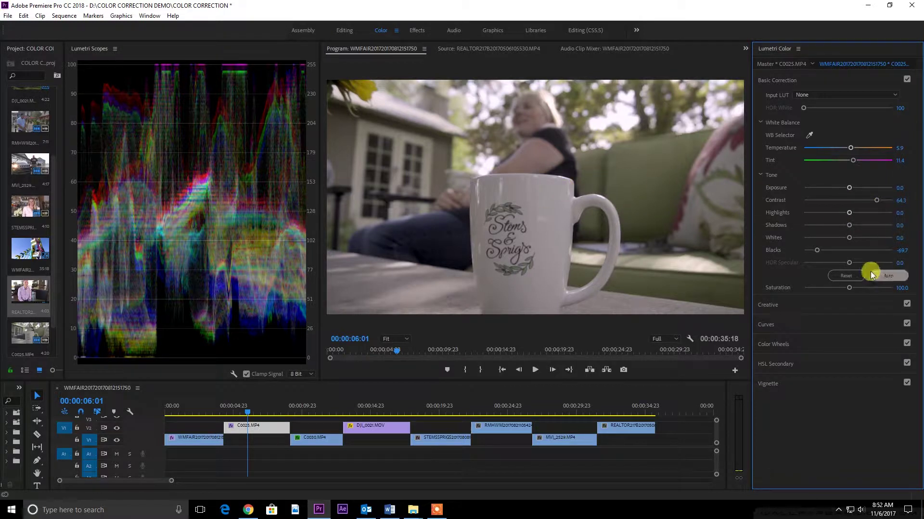
# - Adjust the color of C0025.MP4 with Saturation at 134.1, Tint at 20.0 and Temperature at 3.8
pyautogui.moveTo(848, 288); pyautogui.dragTo(861, 285)
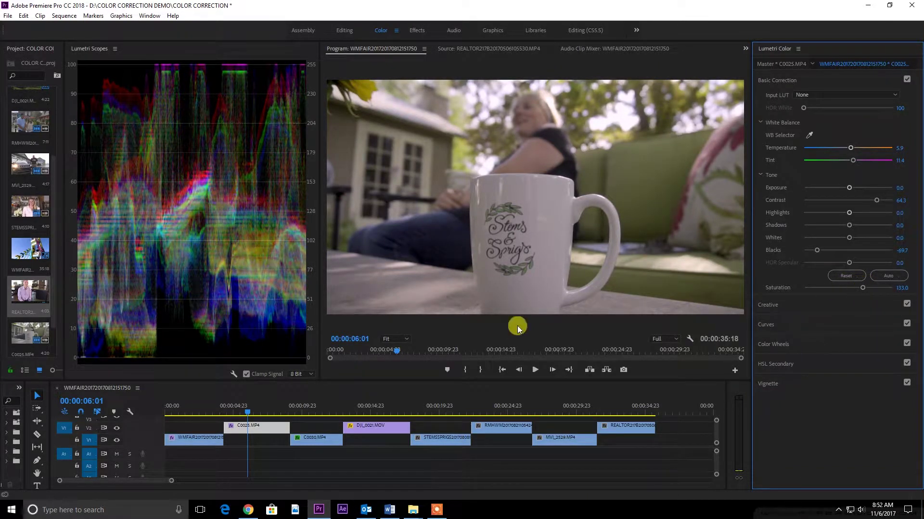
pyautogui.moveTo(861, 286); pyautogui.dragTo(867, 285)
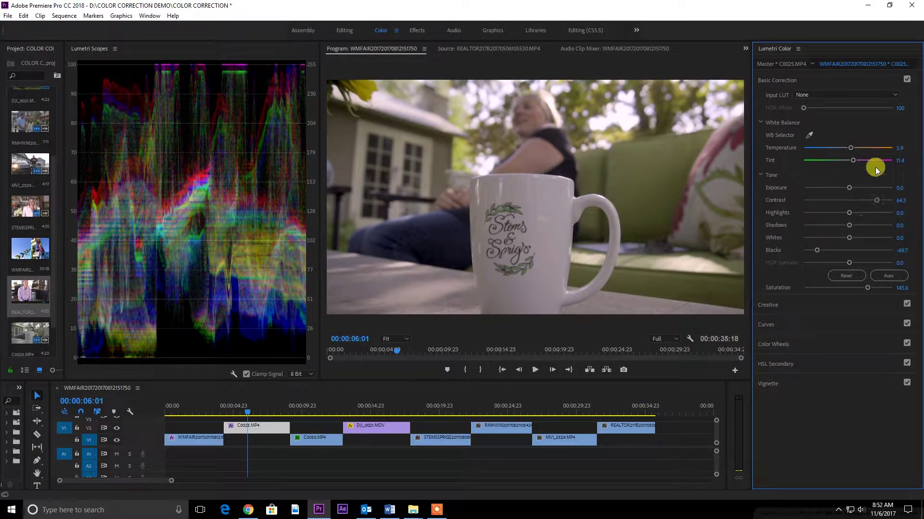
pyautogui.moveTo(852, 159)
pyautogui.mouseDown()
pyautogui.moveTo(852, 145)
pyautogui.moveTo(855, 158)
pyautogui.mouseUp()
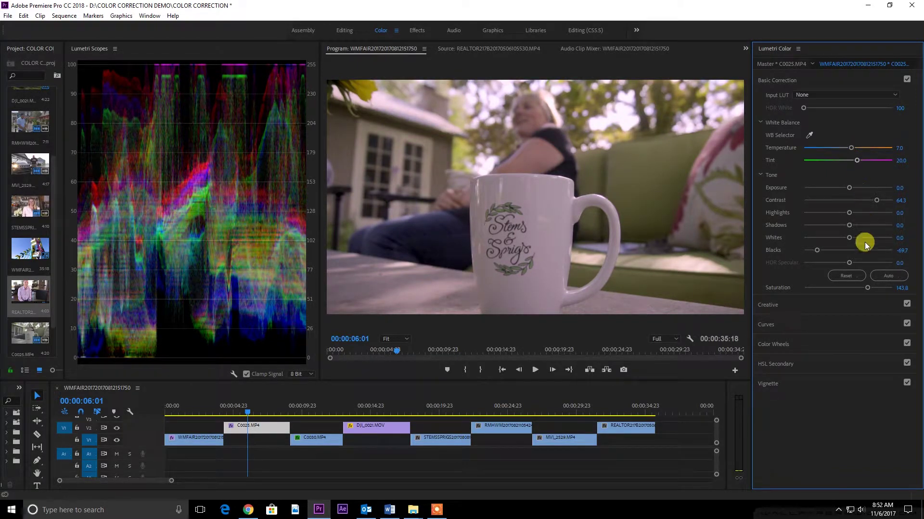
pyautogui.moveTo(869, 287); pyautogui.dragTo(862, 285)
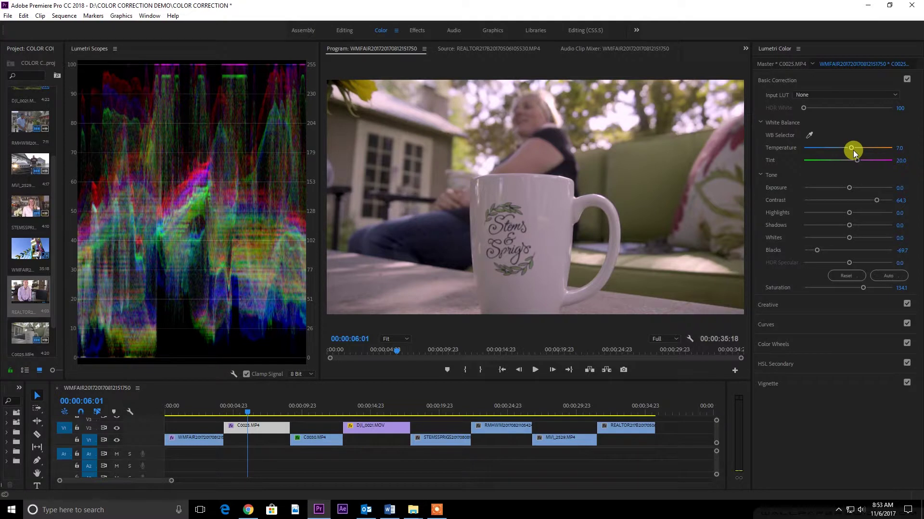
pyautogui.moveTo(851, 148); pyautogui.dragTo(849, 148)
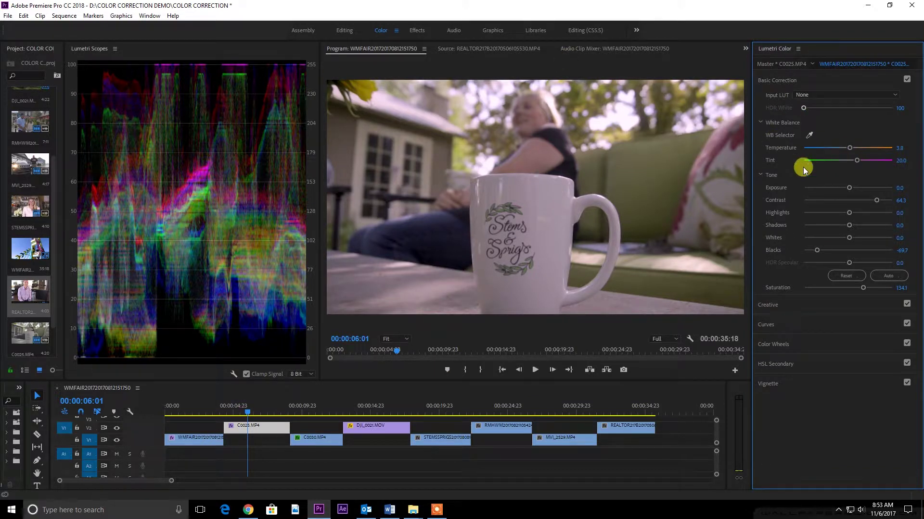
# - Refine the tone of C0025.MP4 with Shadows 42.7, Highlights 51.4, Whites -9.2, Blacks -91.4 and Contrast 83.8
pyautogui.moveTo(847, 228); pyautogui.dragTo(882, 220)
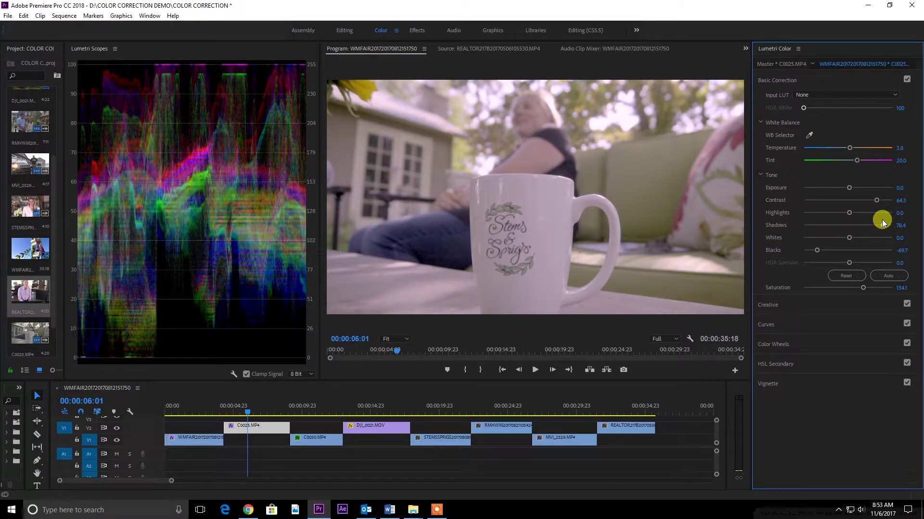
pyautogui.moveTo(881, 220)
pyautogui.mouseDown()
pyautogui.moveTo(832, 237)
pyautogui.moveTo(870, 210)
pyautogui.mouseUp()
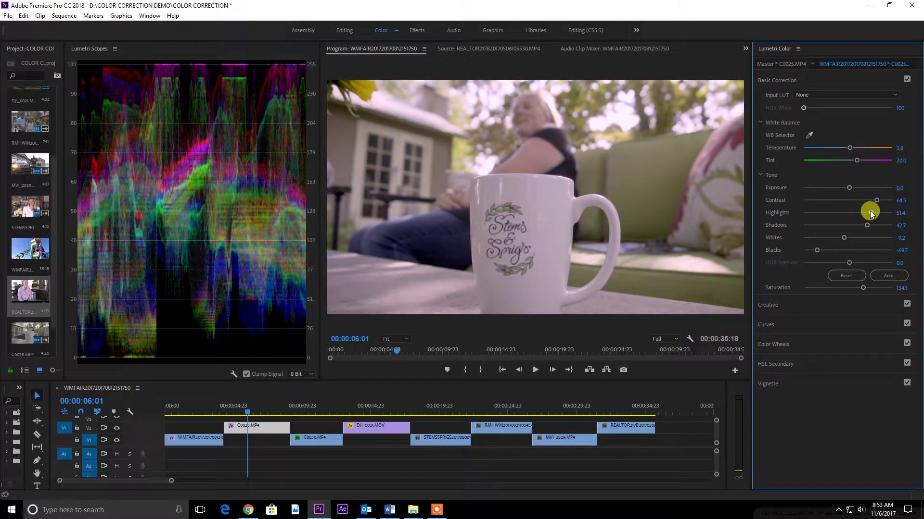
pyautogui.moveTo(814, 250); pyautogui.dragTo(807, 253)
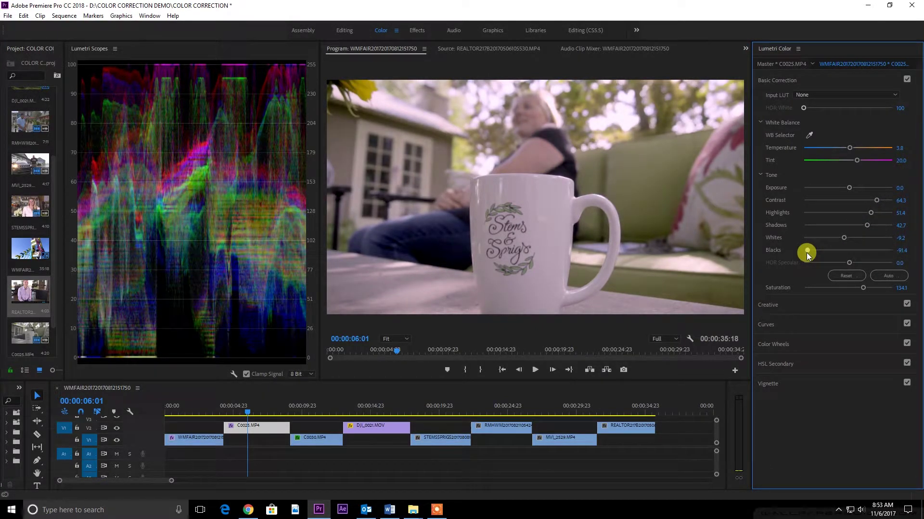
pyautogui.moveTo(875, 198); pyautogui.dragTo(884, 198)
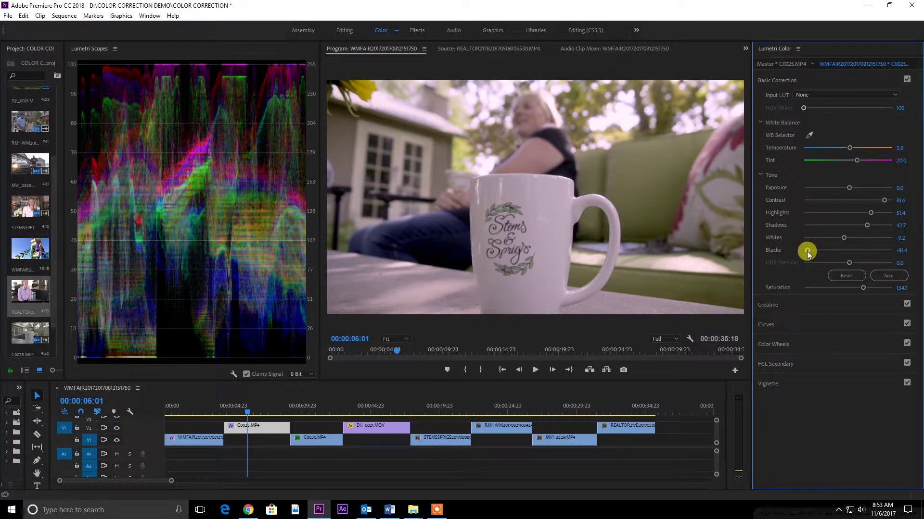
pyautogui.moveTo(881, 200); pyautogui.dragTo(884, 198)
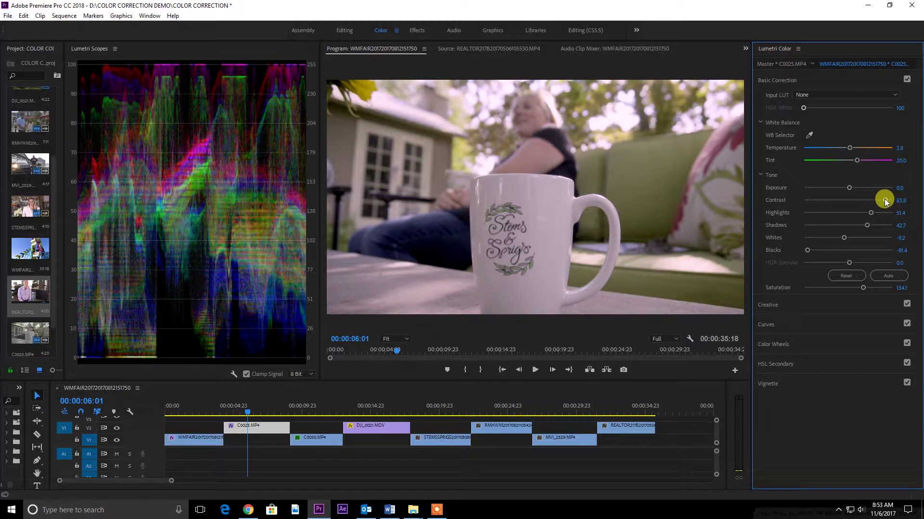
# - Try the D-21_delogC_EI0200_B1 input LUT on the corrected C0025.MP4 and return the LUT to None
pyautogui.click(844, 95)
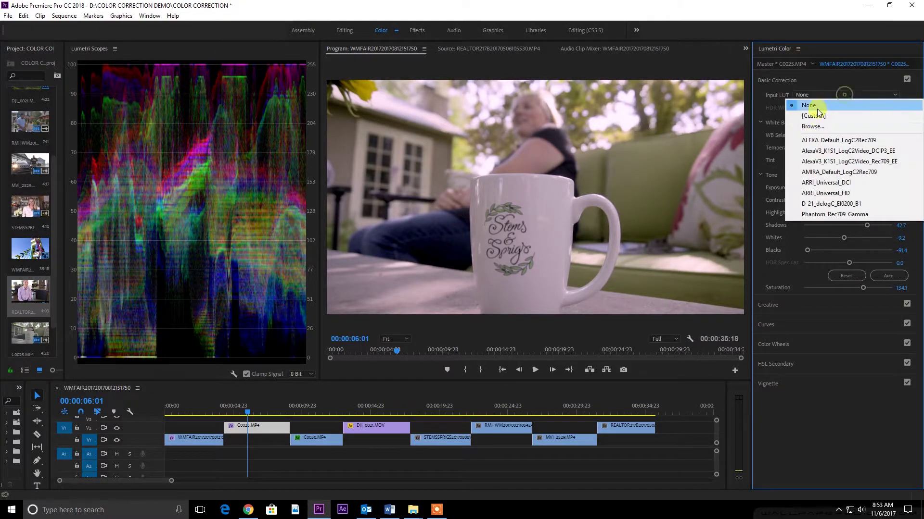
pyautogui.click(831, 203)
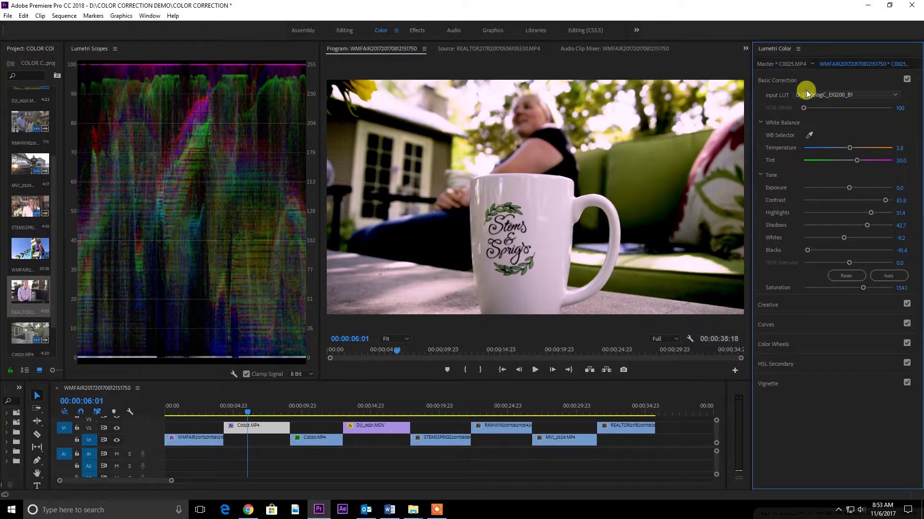
pyautogui.click(829, 96)
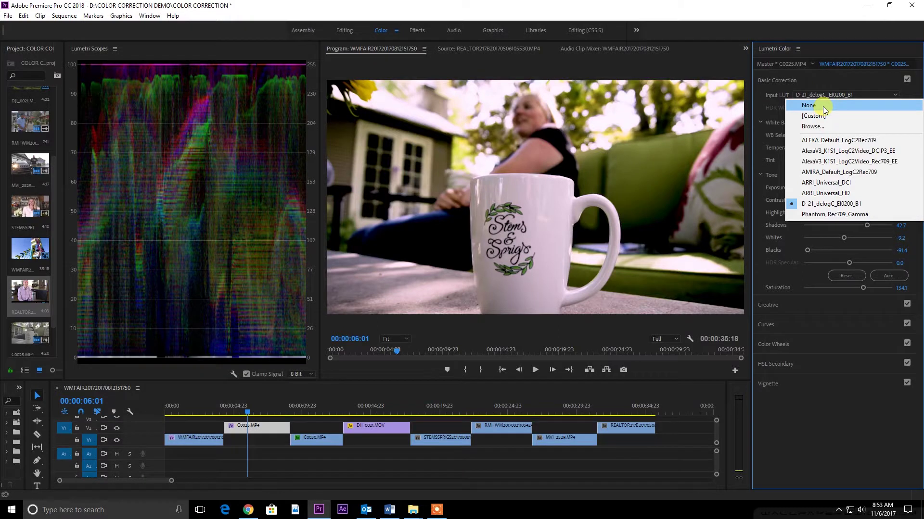
pyautogui.click(823, 106)
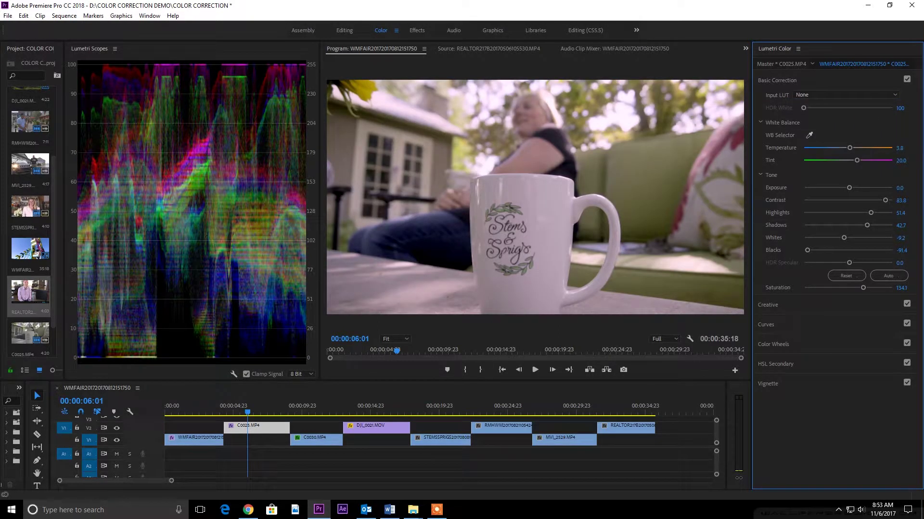
# - Select C0030.MP4 and set Contrast to 40.5, Highlights to 24.3, Shadows to 56.8, Whites to -18.9, Blacks to -66.5 and Saturation to 158.9
pyautogui.click(322, 444)
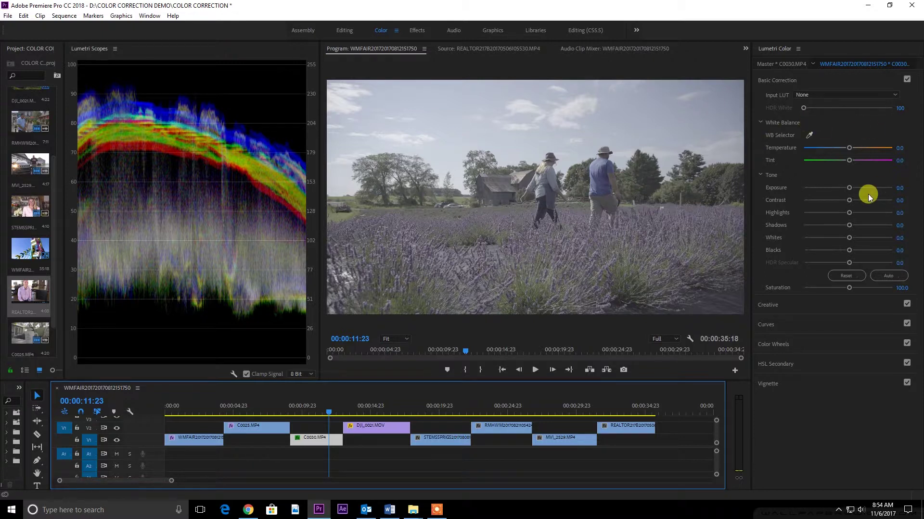
pyautogui.moveTo(849, 200); pyautogui.dragTo(866, 200)
pyautogui.moveTo(847, 251); pyautogui.dragTo(821, 250)
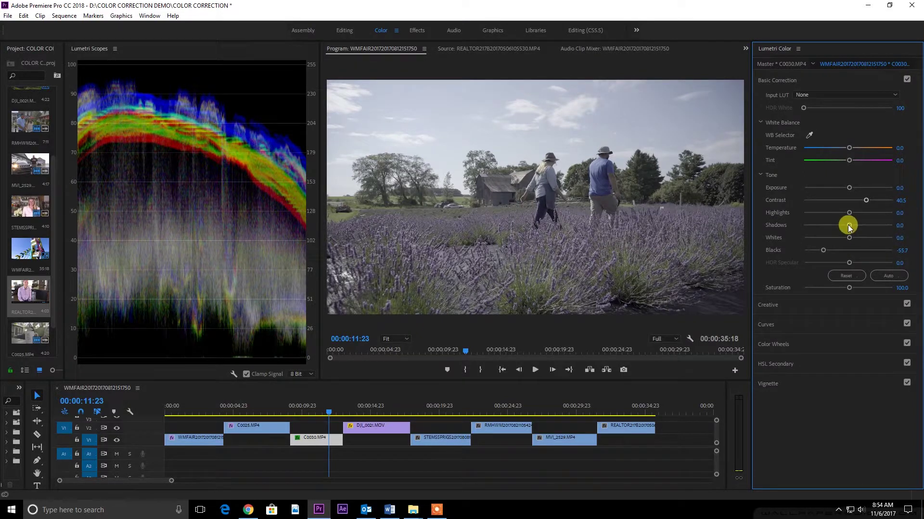
pyautogui.moveTo(849, 226); pyautogui.dragTo(872, 226)
pyautogui.moveTo(824, 250); pyautogui.dragTo(856, 229)
pyautogui.moveTo(853, 289); pyautogui.dragTo(873, 283)
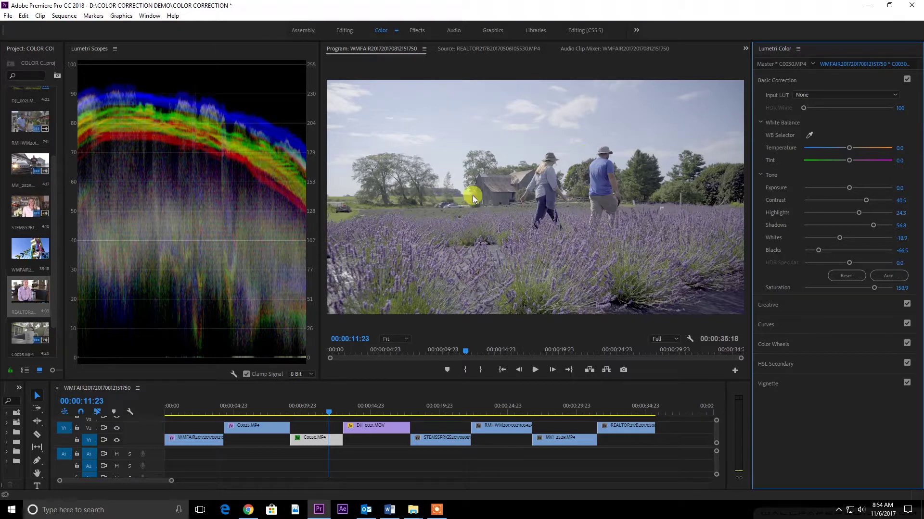
# - Correct the color of C0030.MP4 with Temperature at 7.0, Tint at 0.5 and Saturation at 178.4
pyautogui.moveTo(848, 148)
pyautogui.mouseDown()
pyautogui.moveTo(858, 146)
pyautogui.moveTo(849, 159)
pyautogui.mouseUp()
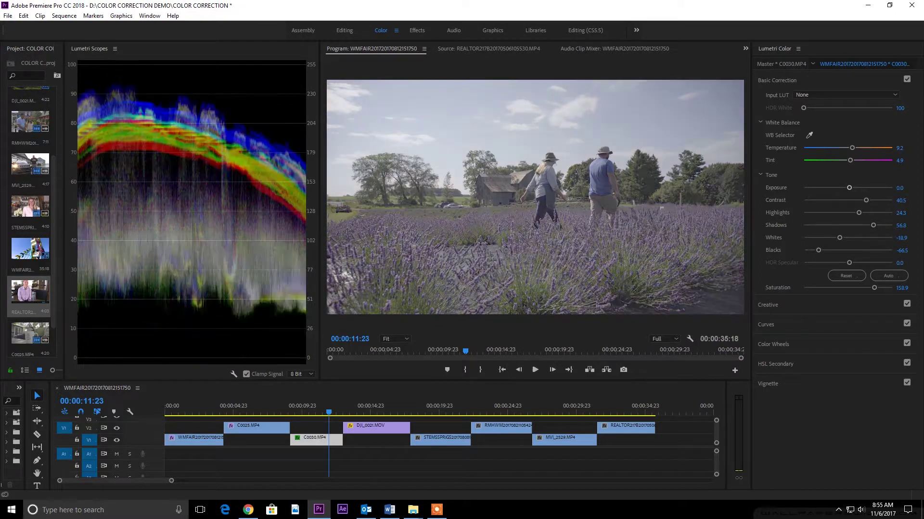
pyautogui.moveTo(849, 160)
pyautogui.mouseDown()
pyautogui.moveTo(839, 160)
pyautogui.moveTo(850, 149)
pyautogui.moveTo(847, 160)
pyautogui.mouseUp()
pyautogui.moveTo(874, 290)
pyautogui.mouseDown()
pyautogui.moveTo(893, 288)
pyautogui.moveTo(759, 294)
pyautogui.moveTo(883, 288)
pyautogui.mouseUp()
# - Set the Whites of C0030.MP4 to -30.8 and its Shadows to 18.9
pyautogui.moveTo(839, 238)
pyautogui.mouseDown()
pyautogui.moveTo(865, 229)
pyautogui.moveTo(833, 229)
pyautogui.moveTo(848, 225)
pyautogui.mouseUp()
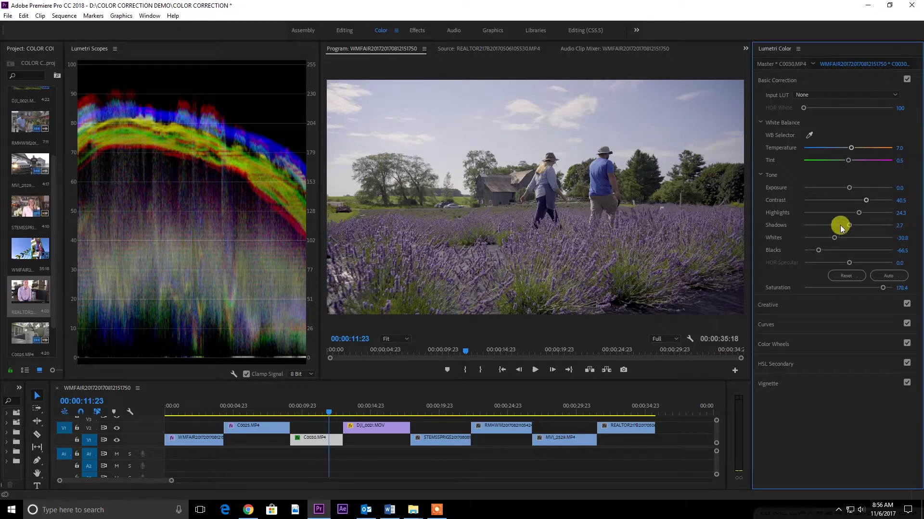
pyautogui.moveTo(847, 224)
pyautogui.mouseDown()
pyautogui.moveTo(881, 225)
pyautogui.moveTo(806, 225)
pyautogui.moveTo(852, 223)
pyautogui.mouseUp()
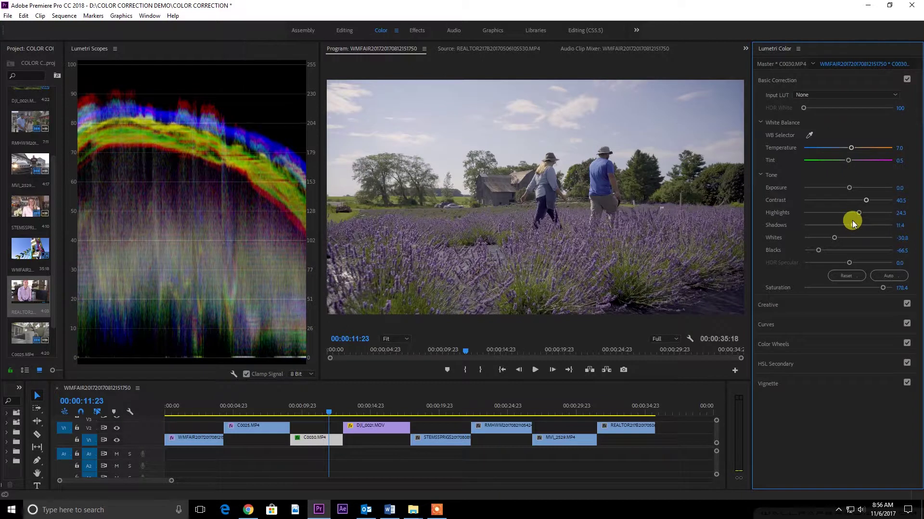
pyautogui.moveTo(854, 224); pyautogui.dragTo(856, 223)
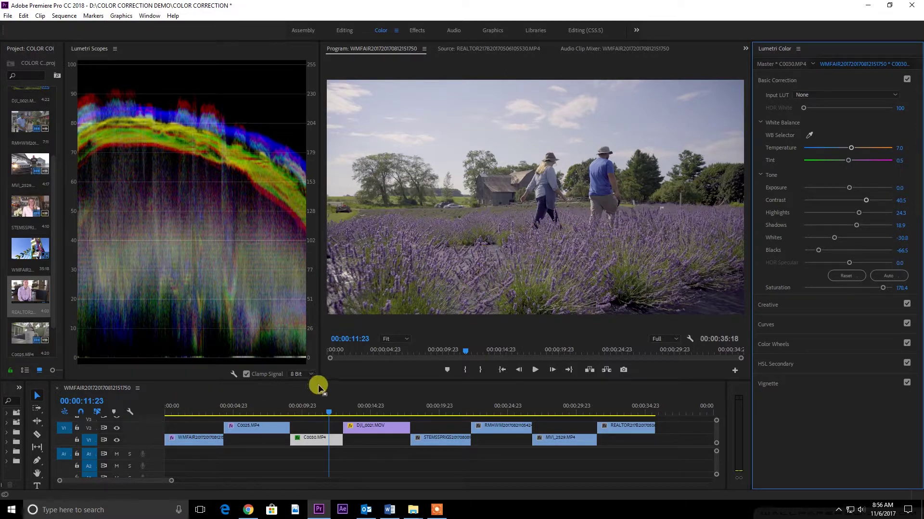
# - Select DJI_0021.MOV with the playhead at 00:00:14:20 and set Contrast 51.4, Highlights -73.0, Shadows 55.7, Whites -2.7 and Blacks -12.4
pyautogui.click(385, 413)
pyautogui.moveTo(383, 413); pyautogui.dragTo(365, 410)
pyautogui.click(375, 429)
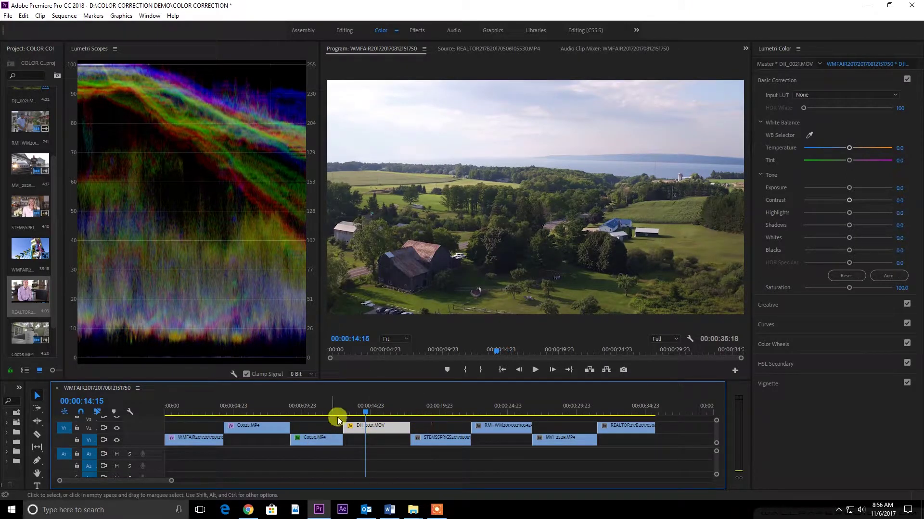
pyautogui.click(368, 409)
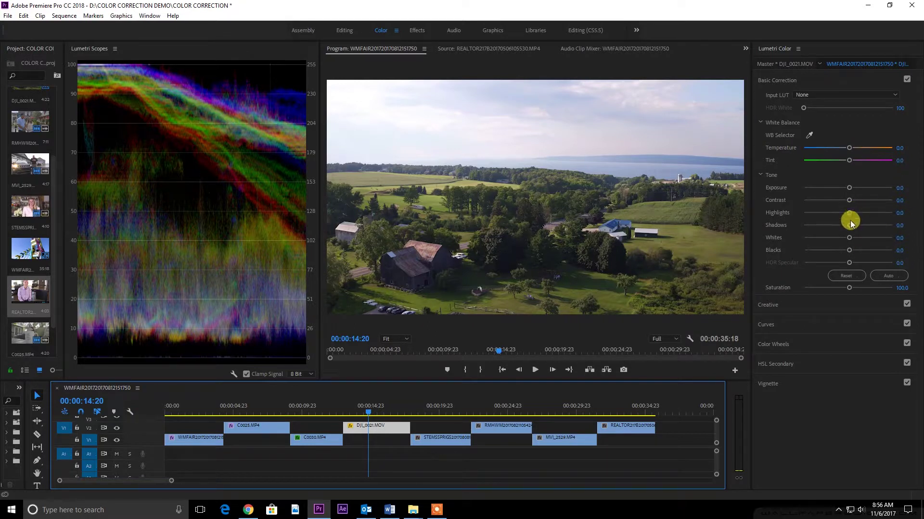
pyautogui.moveTo(850, 201); pyautogui.dragTo(871, 200)
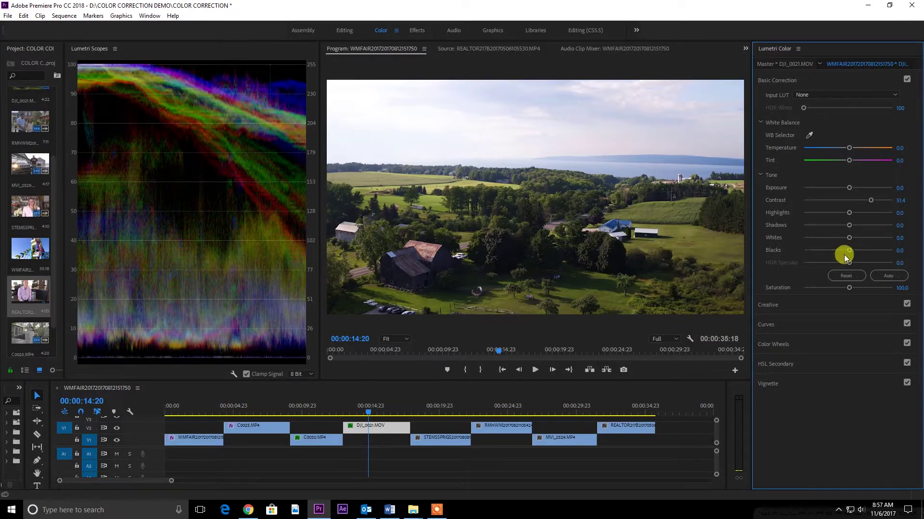
pyautogui.moveTo(844, 251); pyautogui.dragTo(841, 250)
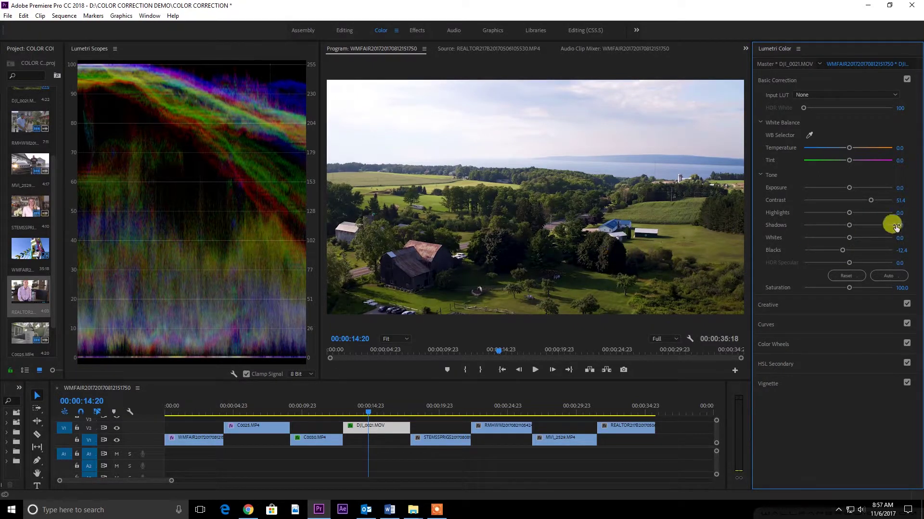
pyautogui.moveTo(851, 226); pyautogui.dragTo(872, 225)
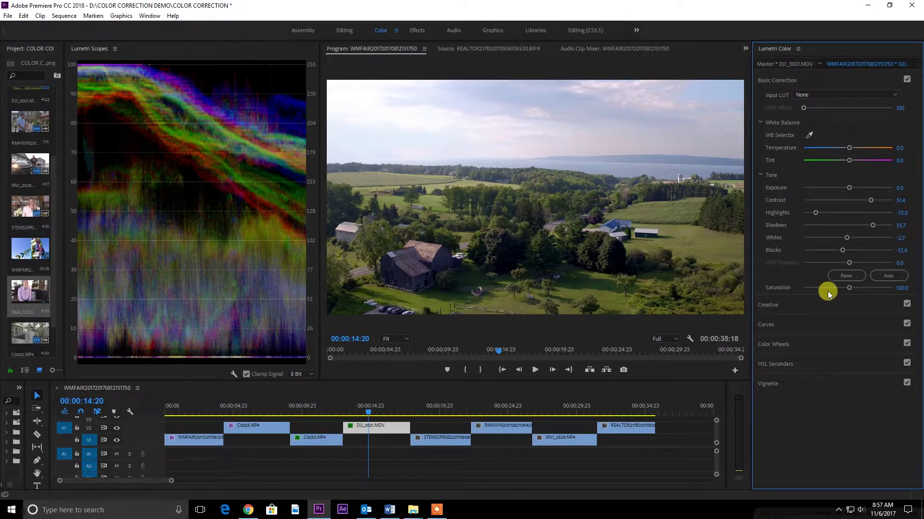
# - Adjust the color of DJI_0021.MOV with Temperature at -14.6, Tint at 3.8 and Saturation at 137.3
pyautogui.moveTo(848, 288); pyautogui.dragTo(858, 288)
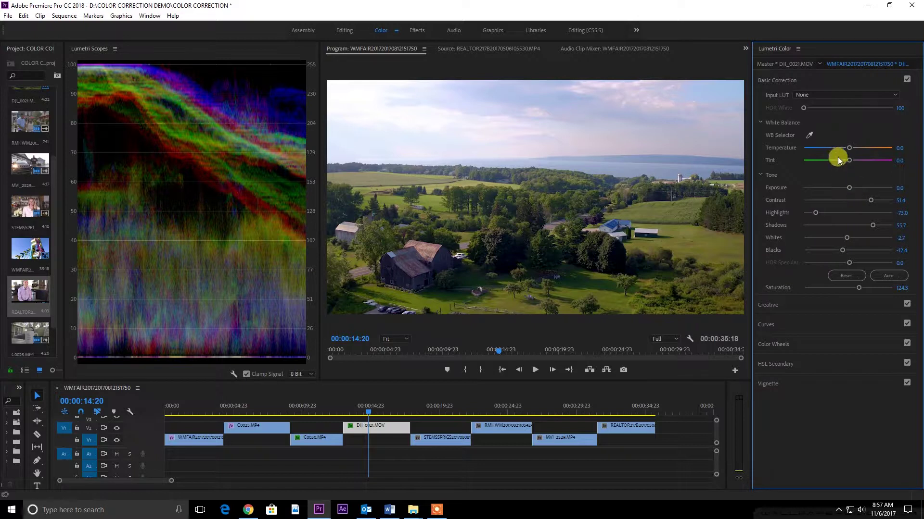
pyautogui.moveTo(849, 159)
pyautogui.mouseDown()
pyautogui.moveTo(849, 147)
pyautogui.moveTo(833, 154)
pyautogui.moveTo(841, 149)
pyautogui.mouseUp()
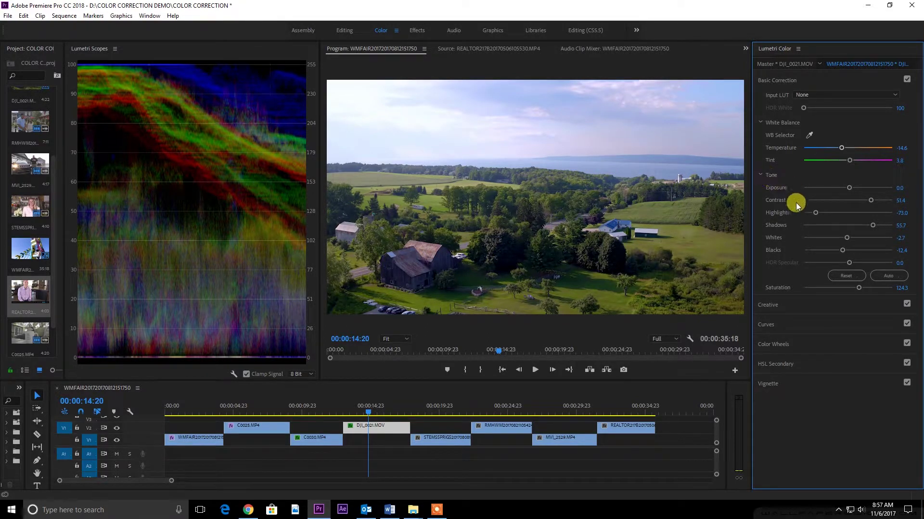
pyautogui.moveTo(838, 287); pyautogui.dragTo(899, 288)
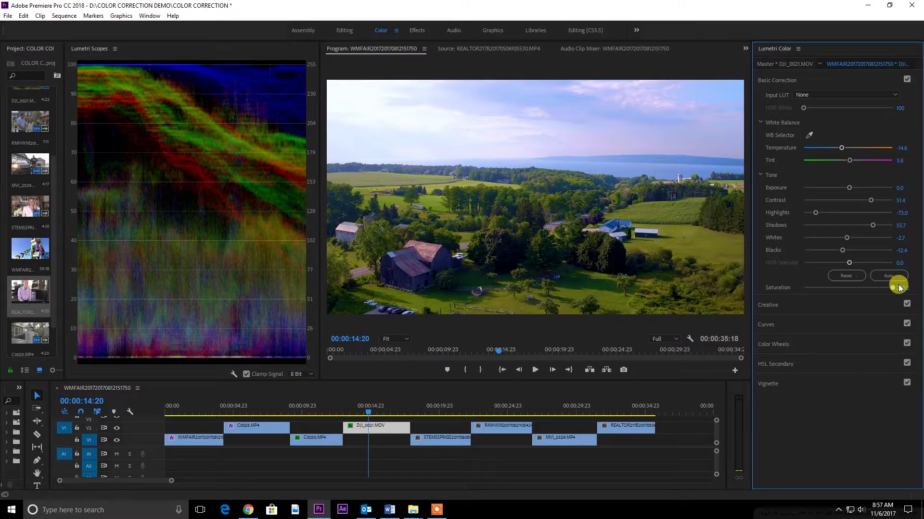
pyautogui.moveTo(899, 288); pyautogui.dragTo(864, 291)
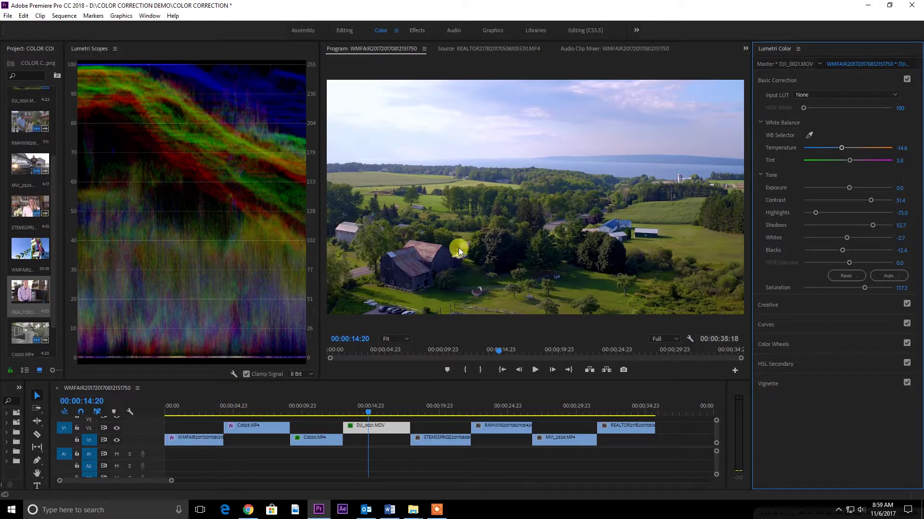
# - Move the playhead to 00:00:20:12 on the STEMSSPRIGS clip and set its Shadows to 68.6 and Saturation to 136.2
pyautogui.click(429, 410)
pyautogui.click(440, 410)
pyautogui.moveTo(441, 409); pyautogui.dragTo(443, 408)
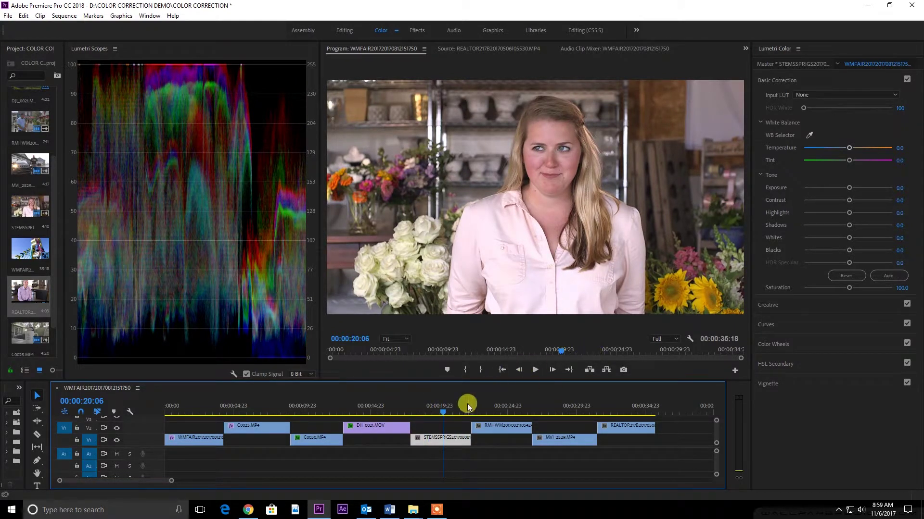
pyautogui.click(447, 408)
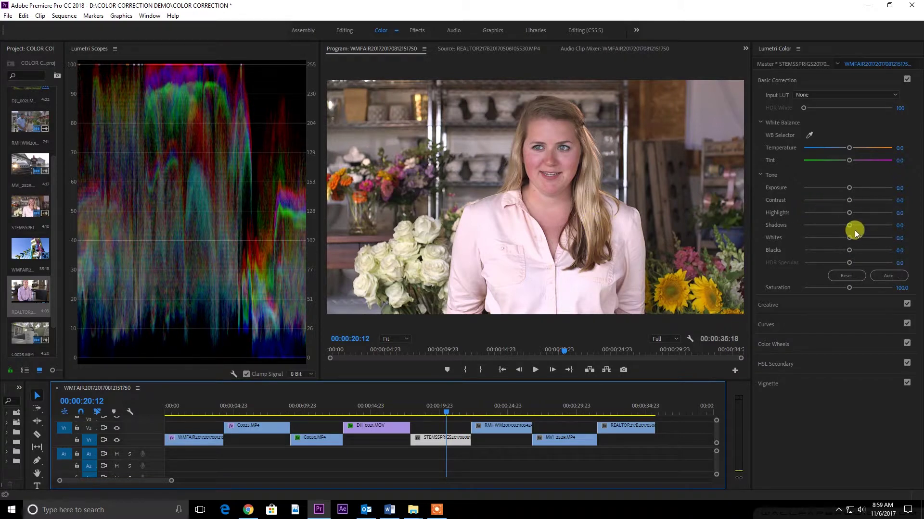
pyautogui.moveTo(849, 225); pyautogui.dragTo(878, 223)
pyautogui.moveTo(851, 287)
pyautogui.mouseDown()
pyautogui.moveTo(871, 286)
pyautogui.moveTo(864, 285)
pyautogui.mouseUp()
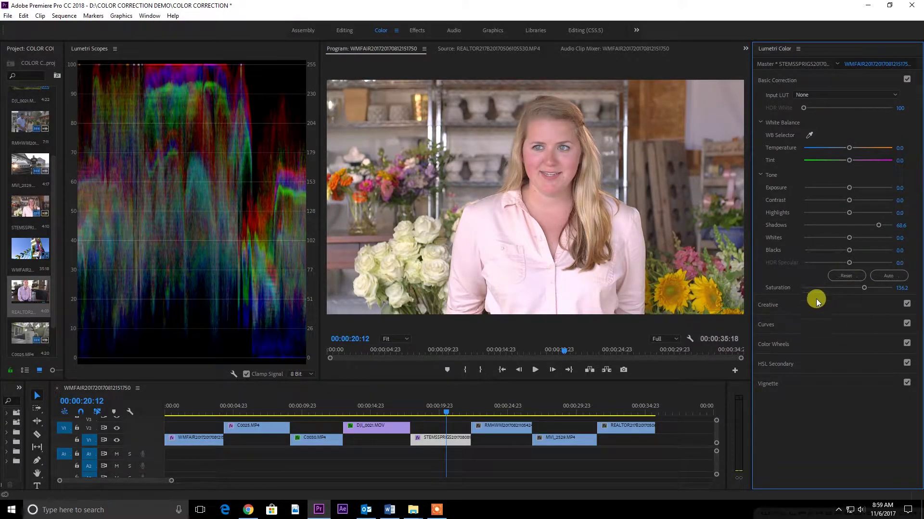
# - Reset the STEMSSPRIGS clip's basic corrections, and set Contrast 44.9, Highlights 13.5, Shadows 13.5, Whites -9.2, Blacks -9.2 and Saturation 118.9
pyautogui.click(861, 278)
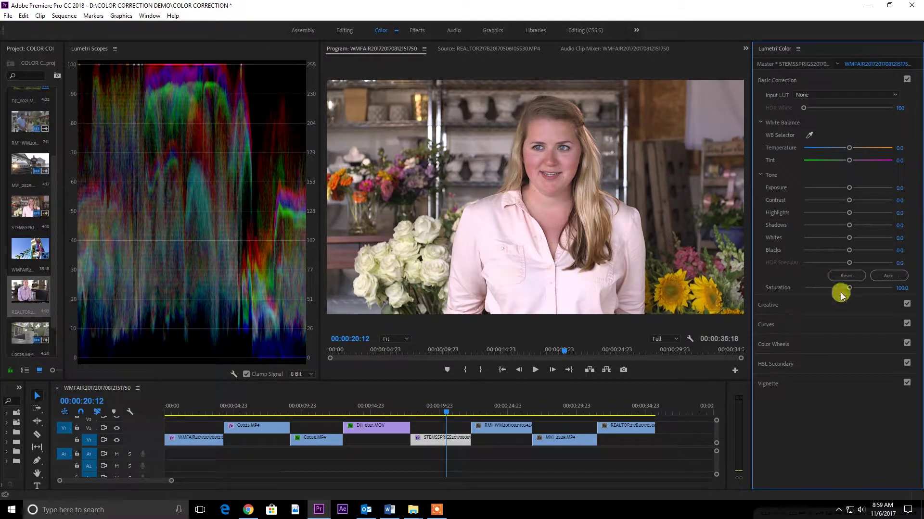
pyautogui.moveTo(853, 203); pyautogui.dragTo(866, 198)
pyautogui.moveTo(840, 250); pyautogui.dragTo(853, 226)
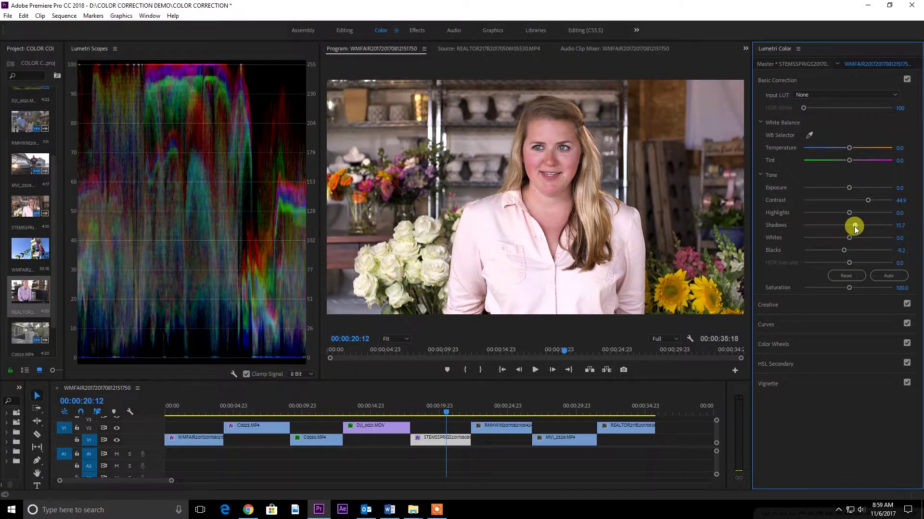
pyautogui.moveTo(849, 287); pyautogui.dragTo(855, 287)
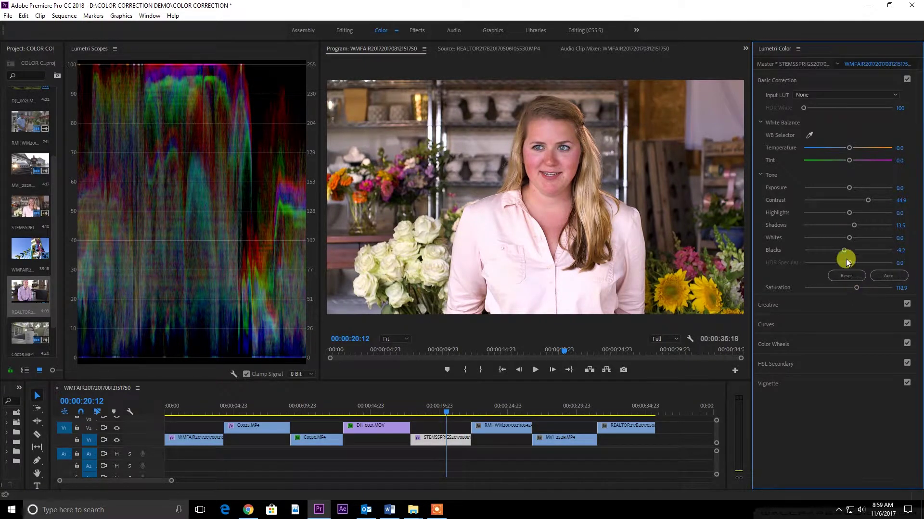
pyautogui.moveTo(850, 238); pyautogui.dragTo(854, 218)
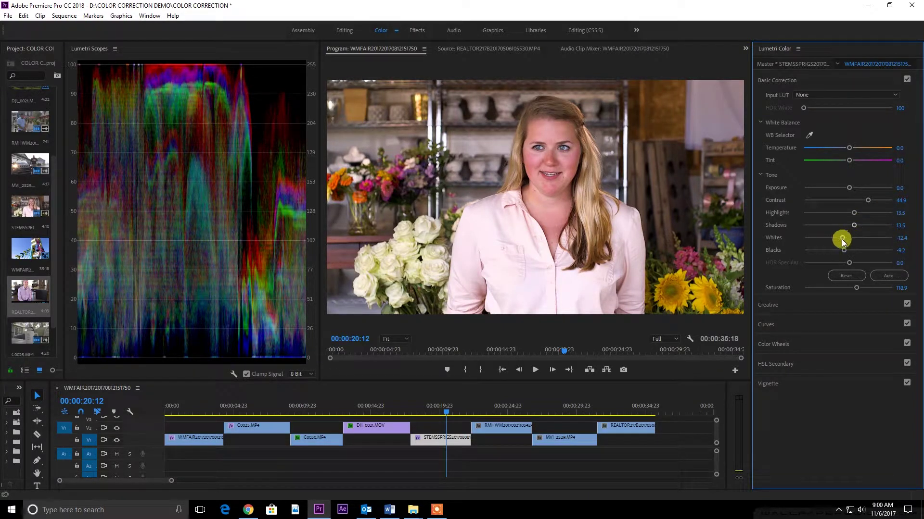
pyautogui.moveTo(841, 239); pyautogui.dragTo(843, 237)
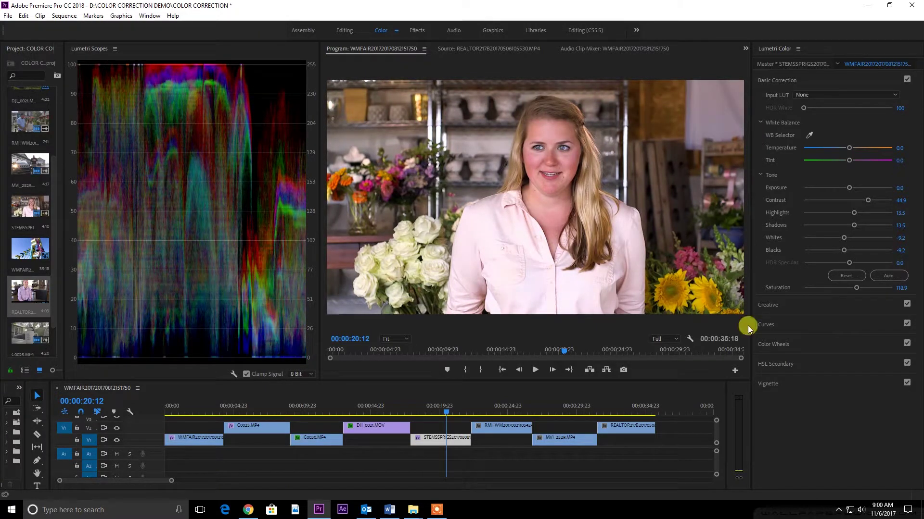
# - Select the RMHWM clip with the playhead at 00:00:24:12 and set Contrast 26.5, Shadows 18.9, Blacks -26.5 and Saturation 142.7
pyautogui.click(501, 406)
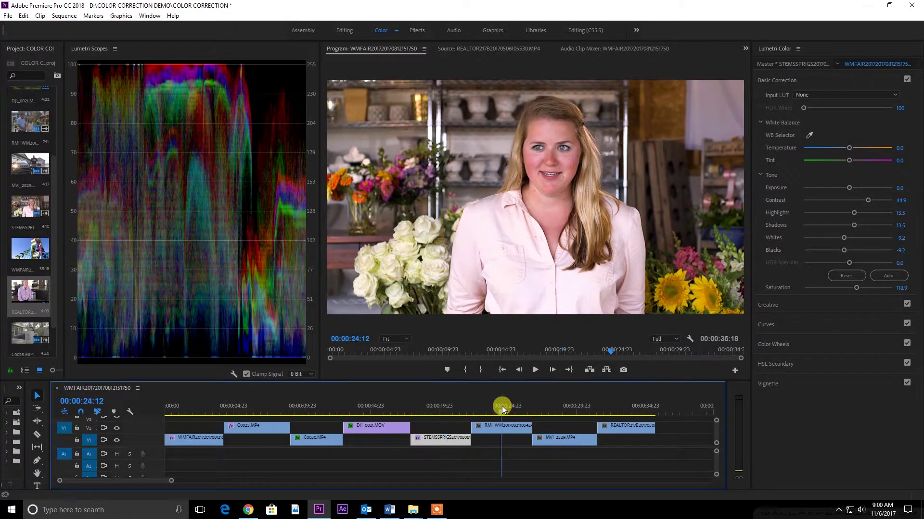
pyautogui.click(504, 430)
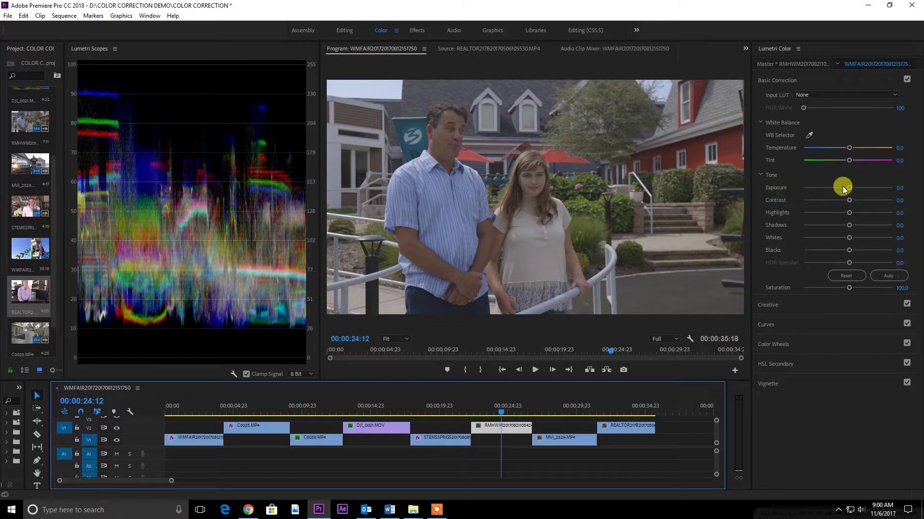
pyautogui.moveTo(853, 200); pyautogui.dragTo(856, 199)
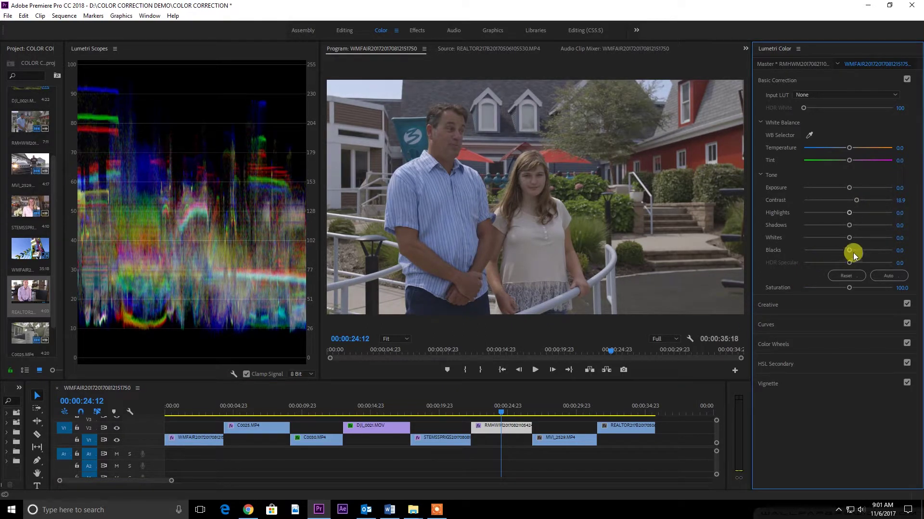
pyautogui.moveTo(849, 252); pyautogui.dragTo(835, 255)
pyautogui.moveTo(856, 196); pyautogui.dragTo(853, 221)
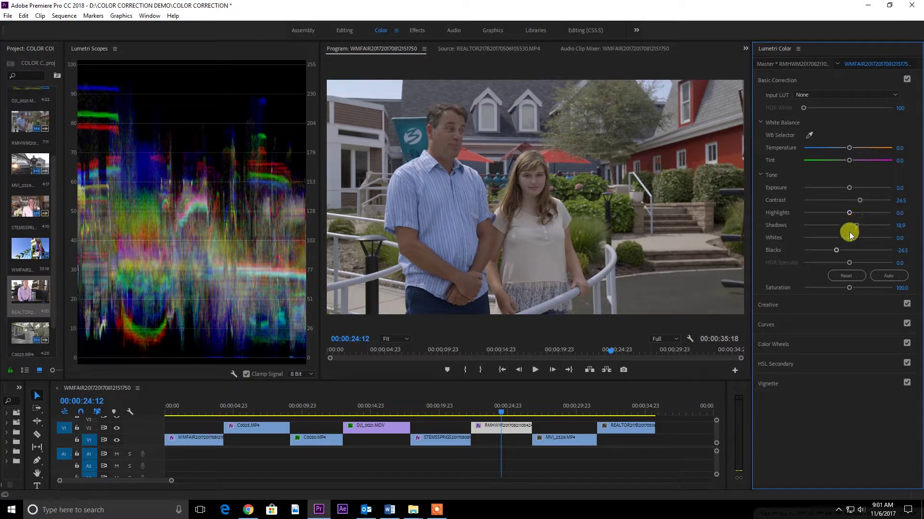
pyautogui.moveTo(850, 289); pyautogui.dragTo(864, 285)
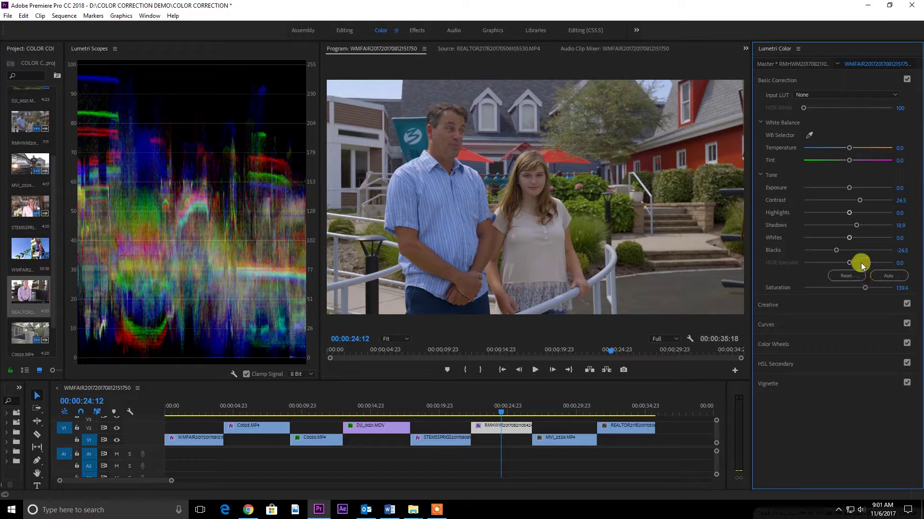
pyautogui.moveTo(865, 288); pyautogui.dragTo(867, 288)
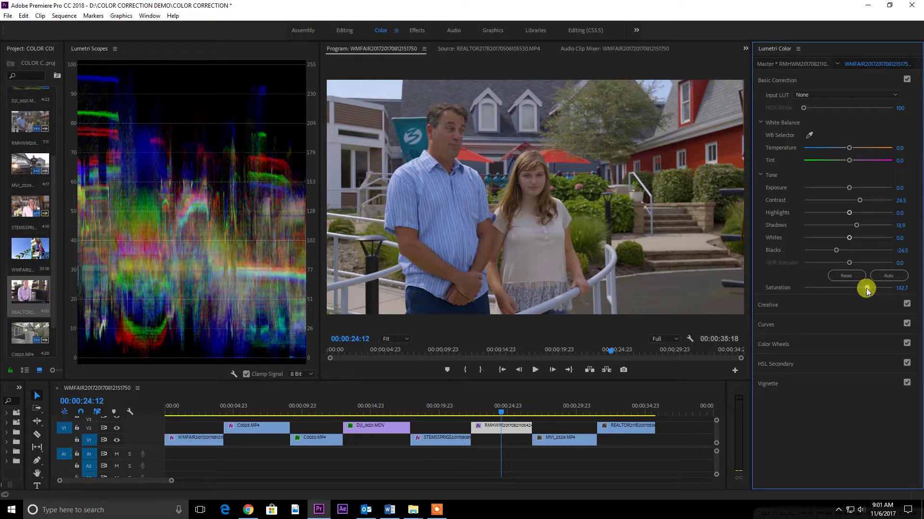
# - Refine the RMHWM clip's tone to Contrast 68.6, Highlights 25.4, Shadows 48.1, Whites 22.2 and Blacks -44.9
pyautogui.moveTo(861, 224); pyautogui.dragTo(863, 224)
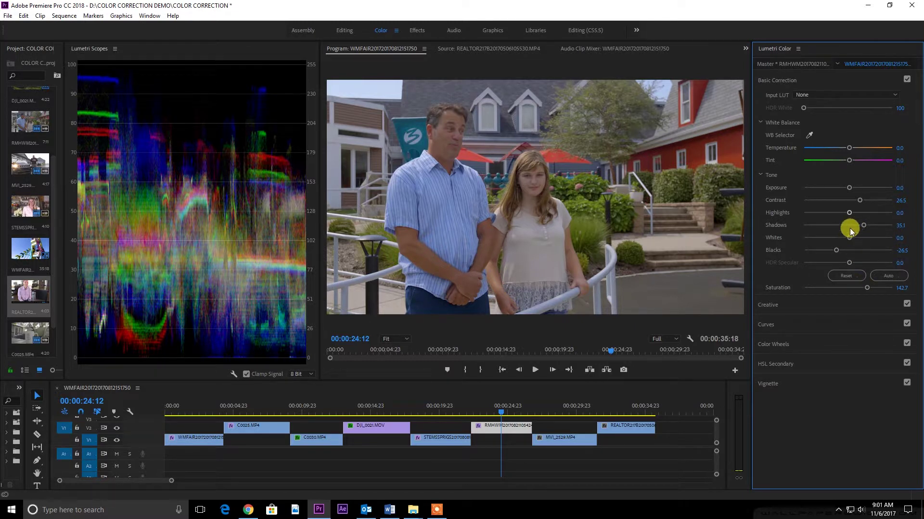
pyautogui.moveTo(849, 238); pyautogui.dragTo(867, 197)
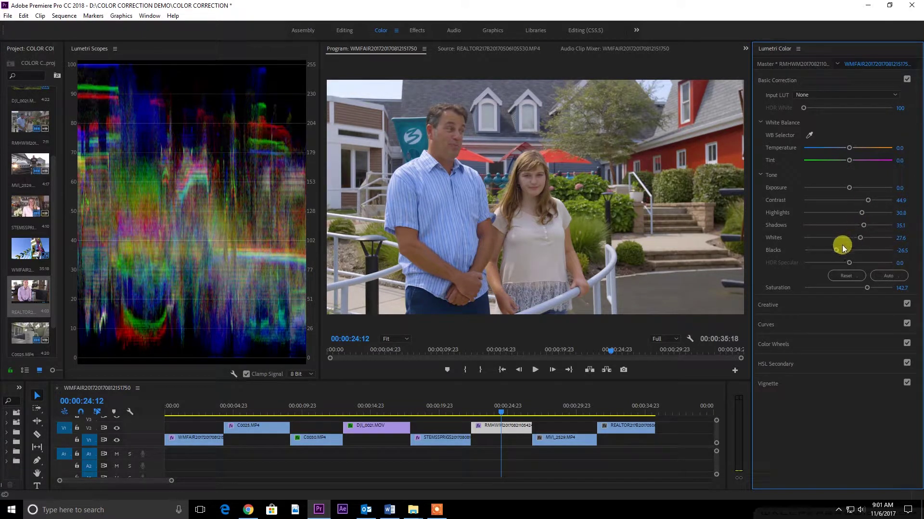
pyautogui.moveTo(835, 254); pyautogui.dragTo(821, 255)
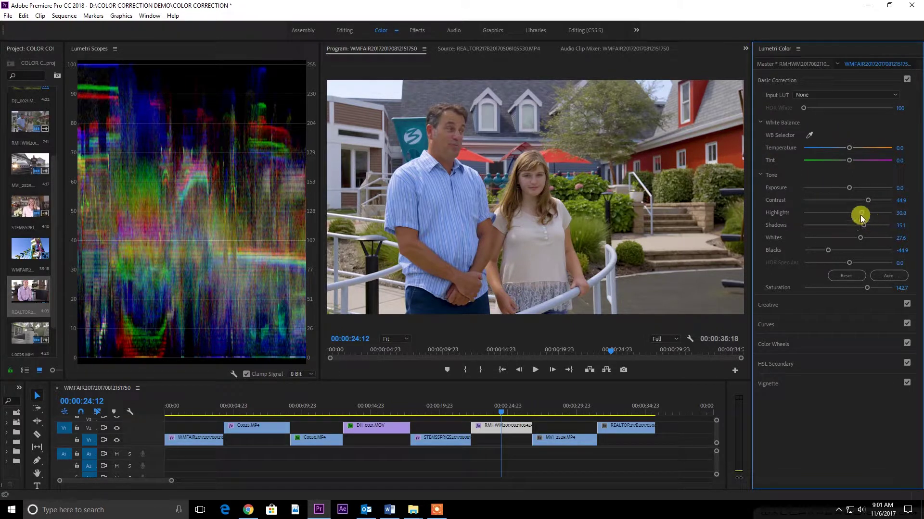
pyautogui.moveTo(861, 213); pyautogui.dragTo(847, 230)
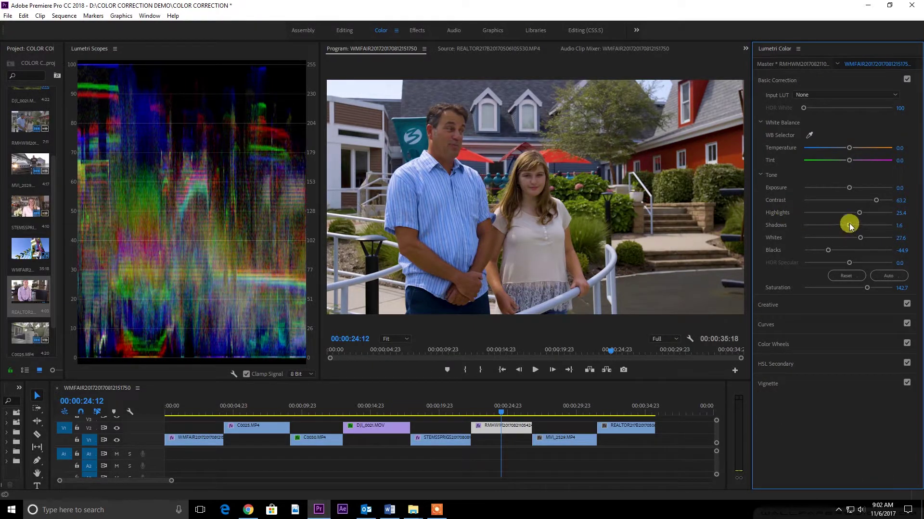
pyautogui.moveTo(848, 223); pyautogui.dragTo(869, 226)
pyautogui.moveTo(876, 200); pyautogui.dragTo(878, 200)
pyautogui.moveTo(860, 237); pyautogui.dragTo(857, 238)
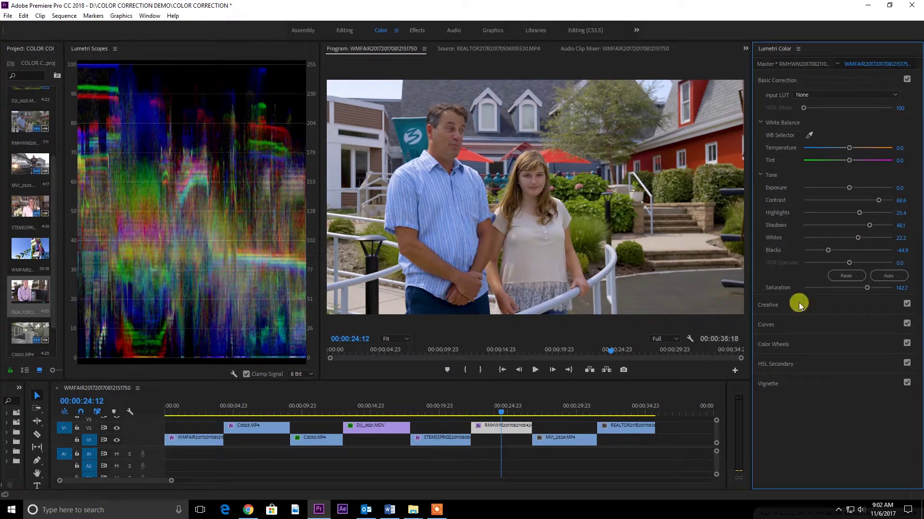
# - Toggle Basic Correction off and on twice to compare the RMHWM clip before and after correction
pyautogui.click(907, 79)
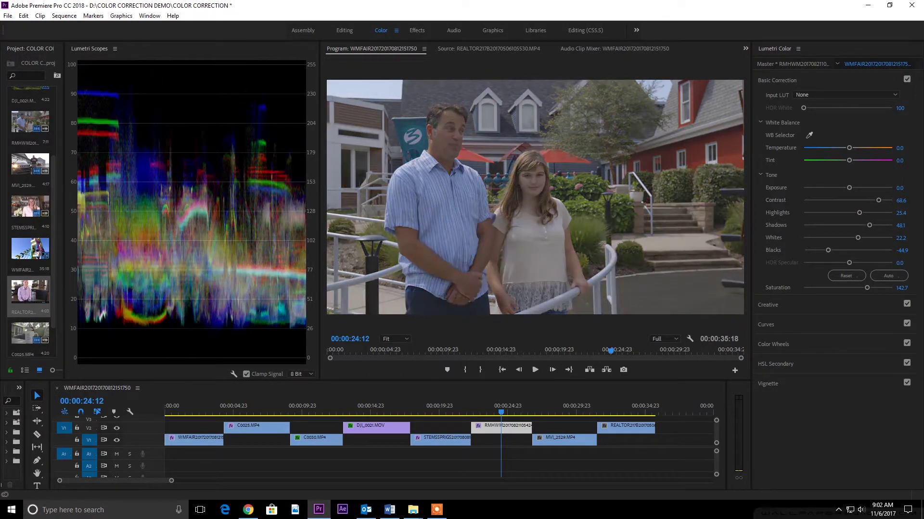
pyautogui.click(907, 80)
pyautogui.click(907, 80)
pyautogui.click(907, 79)
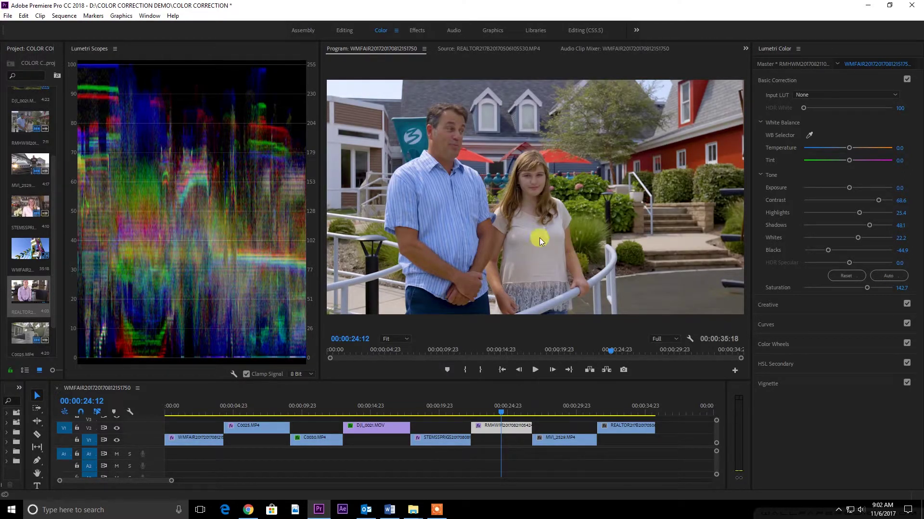
# - Select MVI_2529.MP4 with the playhead at 00:00:29:20 and set its Contrast to 22.2 and Blacks to -15.7
pyautogui.click(562, 404)
pyautogui.click(572, 407)
pyautogui.moveTo(573, 406)
pyautogui.mouseDown()
pyautogui.moveTo(552, 415)
pyautogui.moveTo(563, 408)
pyautogui.mouseUp()
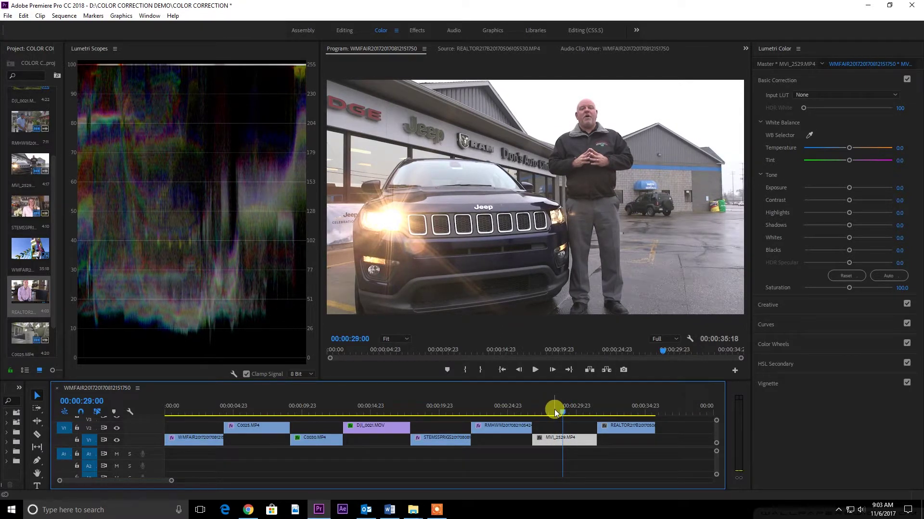
pyautogui.click(575, 405)
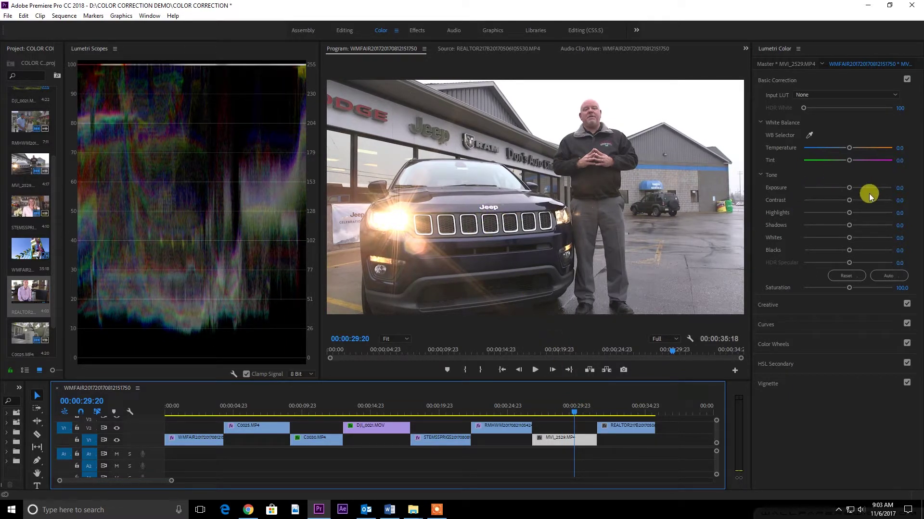
pyautogui.moveTo(863, 201); pyautogui.dragTo(857, 199)
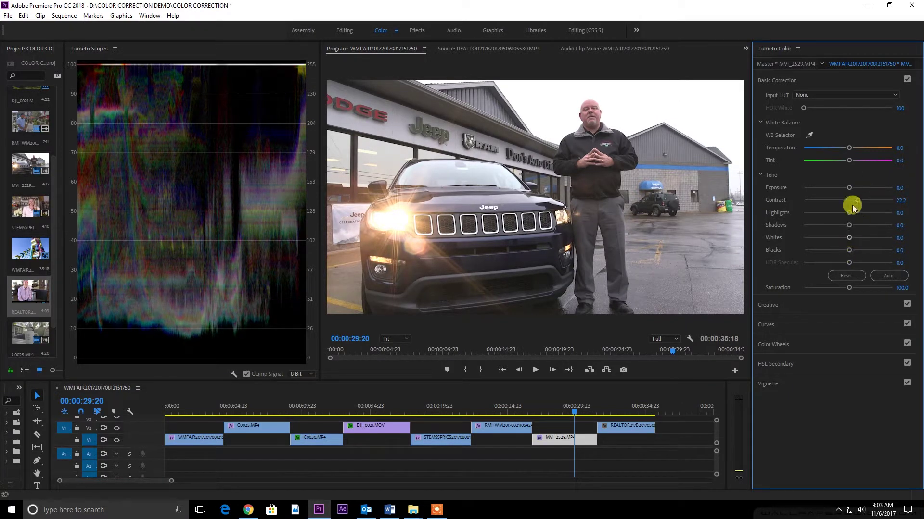
pyautogui.moveTo(848, 250); pyautogui.dragTo(840, 247)
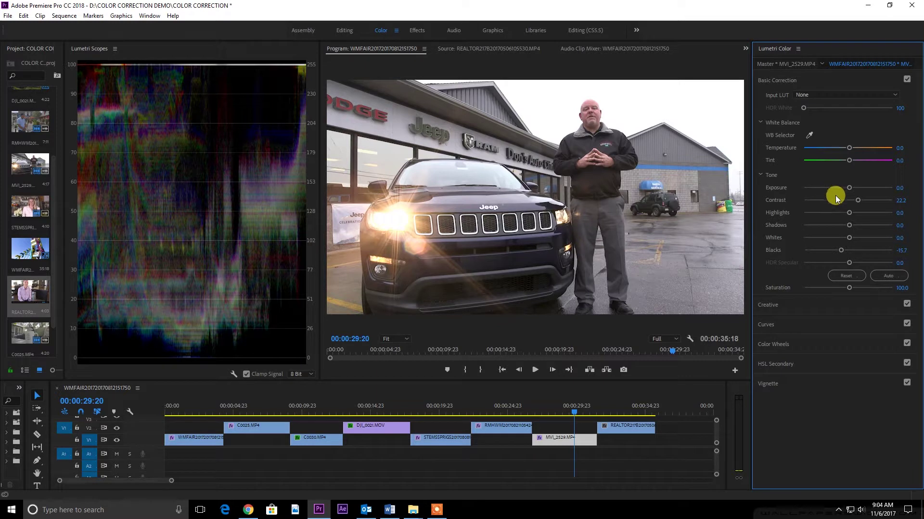
# - Set MVI_2529.MP4's Contrast to 24.3, Blacks to -26.5 and Saturation to 126.5
pyautogui.moveTo(855, 197); pyautogui.dragTo(859, 198)
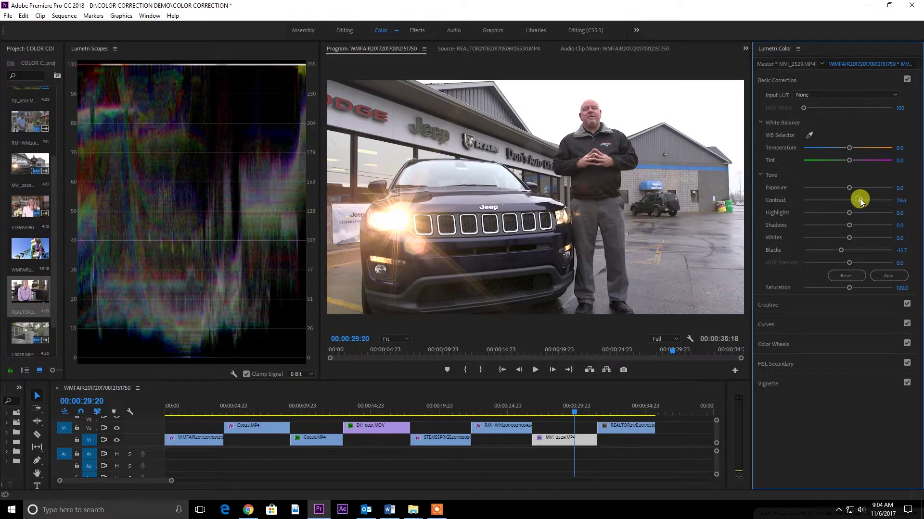
pyautogui.moveTo(841, 250); pyautogui.dragTo(835, 252)
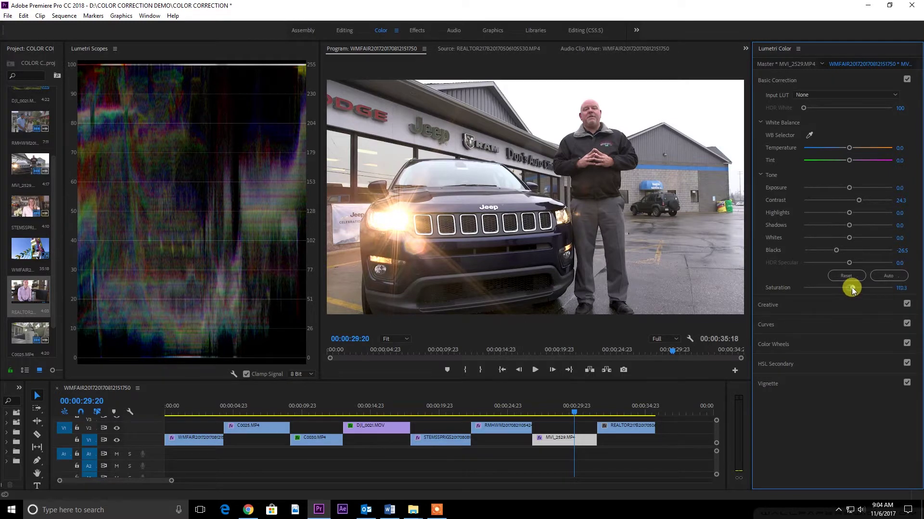
pyautogui.moveTo(856, 288)
pyautogui.mouseDown()
pyautogui.moveTo(847, 285)
pyautogui.moveTo(877, 285)
pyautogui.moveTo(860, 288)
pyautogui.mouseUp()
pyautogui.moveTo(856, 287); pyautogui.dragTo(858, 287)
# - Refine MVI_2529.MP4's tone to Contrast 37.3, Highlights 18.9, Shadows 27.6, Whites -8.1 and Blacks -53.5
pyautogui.moveTo(837, 253); pyautogui.dragTo(834, 257)
pyautogui.moveTo(851, 224)
pyautogui.mouseDown()
pyautogui.moveTo(873, 225)
pyautogui.moveTo(843, 235)
pyautogui.moveTo(855, 215)
pyautogui.mouseUp()
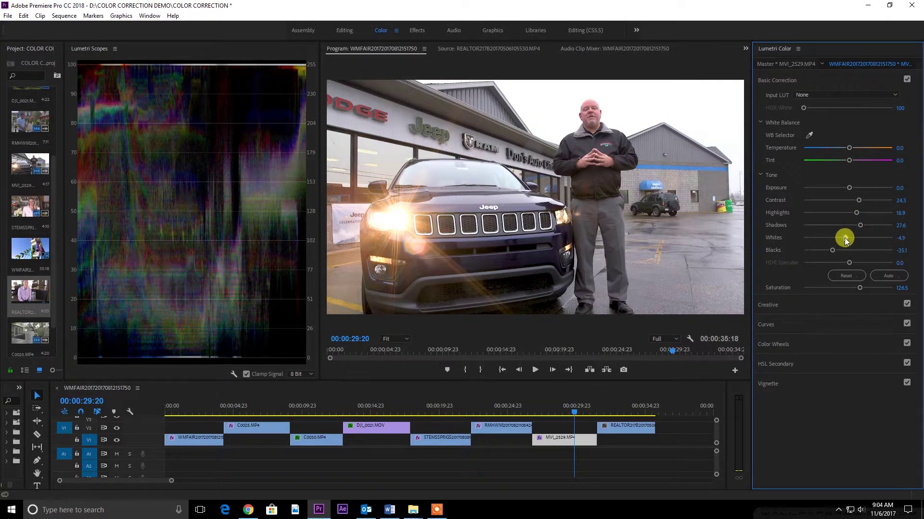
pyautogui.moveTo(832, 250); pyautogui.dragTo(824, 249)
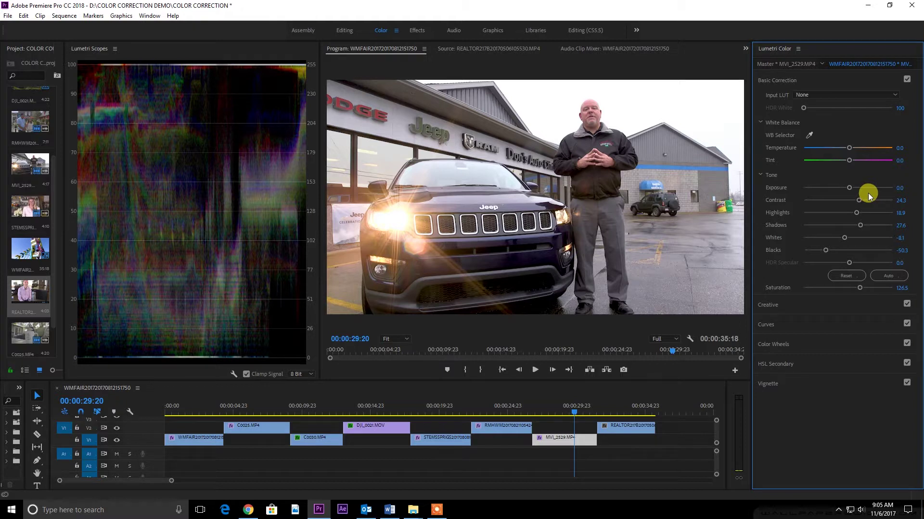
pyautogui.moveTo(859, 197); pyautogui.dragTo(864, 198)
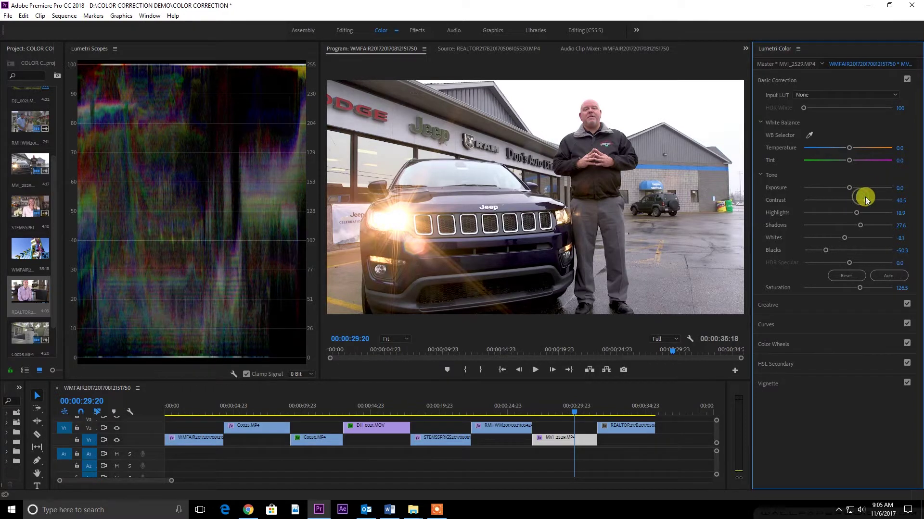
pyautogui.moveTo(826, 250); pyautogui.dragTo(824, 251)
# - Compare MVI_2529.MP4 with and without its correction several times, leaving the correction applied
pyautogui.hotkey('ctrl', 'z')
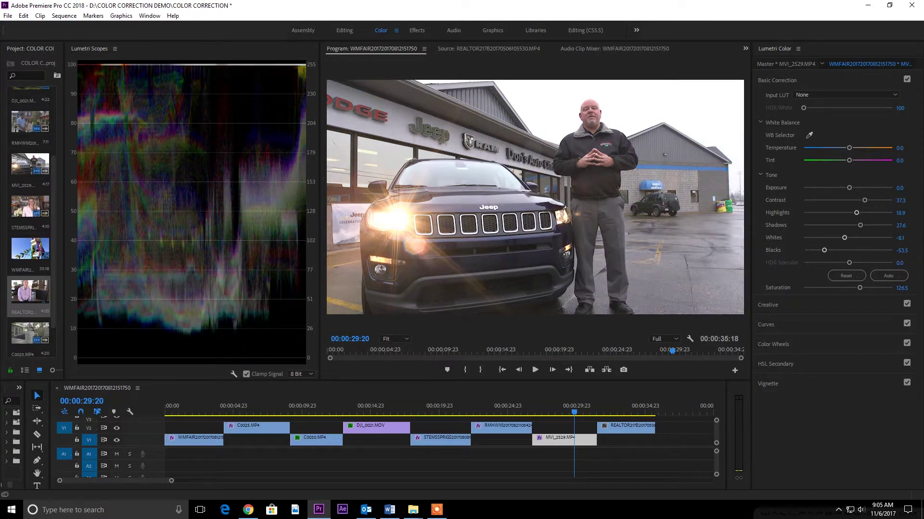
pyautogui.hotkey('ctrl', 'shift', 'z')
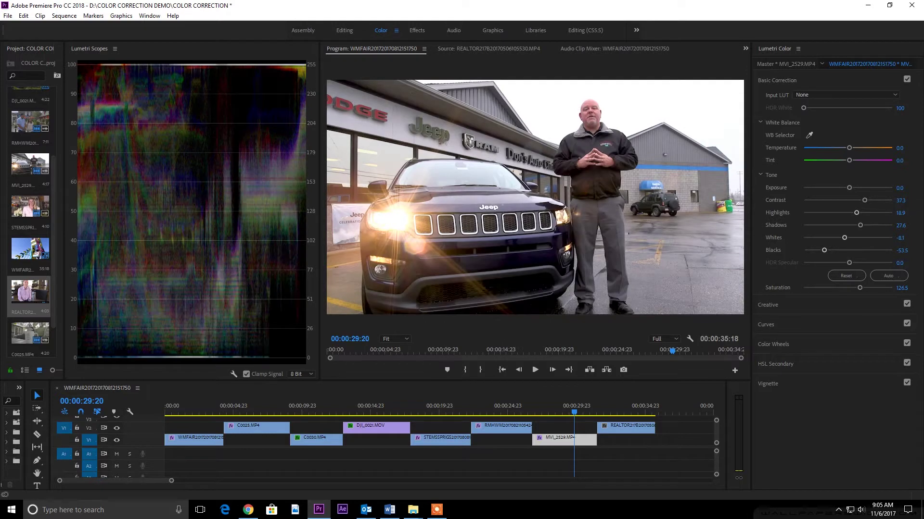
pyautogui.hotkey('ctrl', 'z')
pyautogui.hotkey('ctrl', 'shift', 'z')
pyautogui.hotkey('ctrl', 'z')
pyautogui.hotkey('ctrl', 'shift', 'z')
# - Scrub between the RMHWM clip and several points of MVI_2529.MP4 to compare the corrected images and their scopes
pyautogui.moveTo(542, 403); pyautogui.dragTo(501, 408)
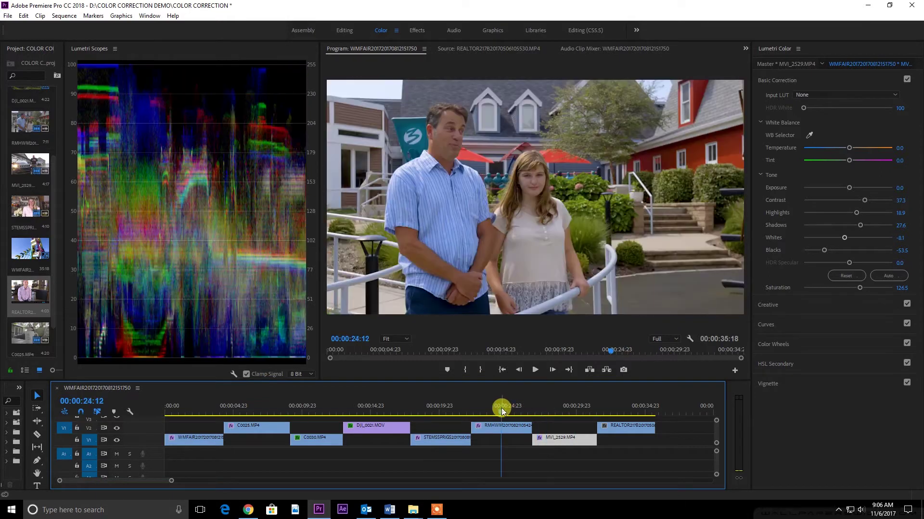
pyautogui.click(548, 412)
pyautogui.click(497, 404)
pyautogui.click(549, 406)
pyautogui.moveTo(545, 407)
pyautogui.mouseDown()
pyautogui.moveTo(567, 409)
pyautogui.moveTo(558, 409)
pyautogui.mouseUp()
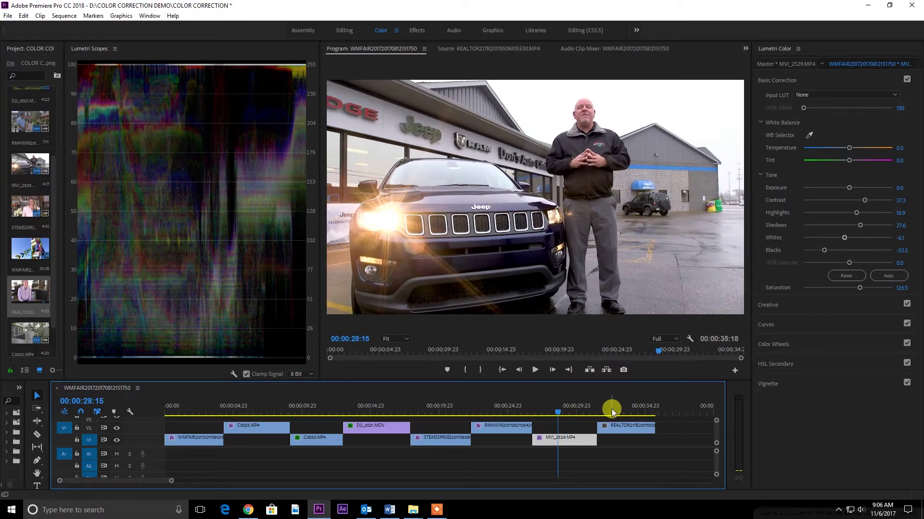
pyautogui.moveTo(558, 411); pyautogui.dragTo(586, 410)
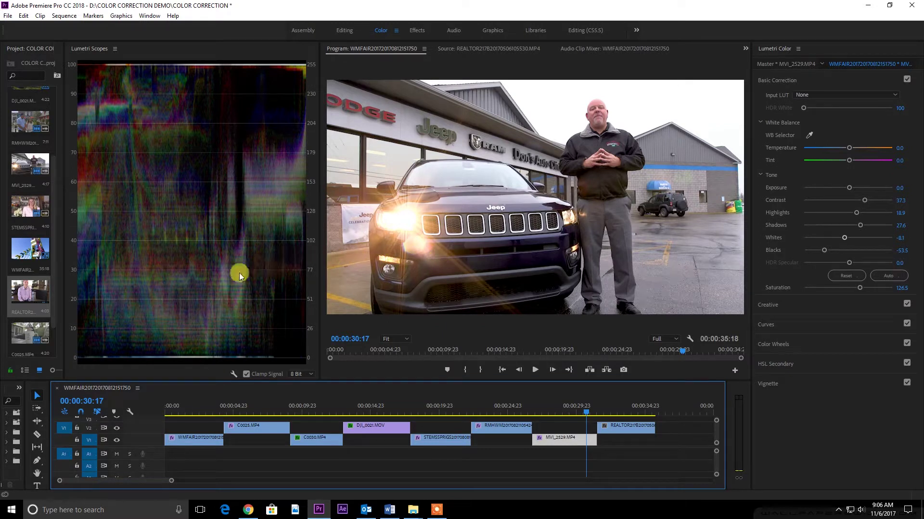
pyautogui.click(573, 413)
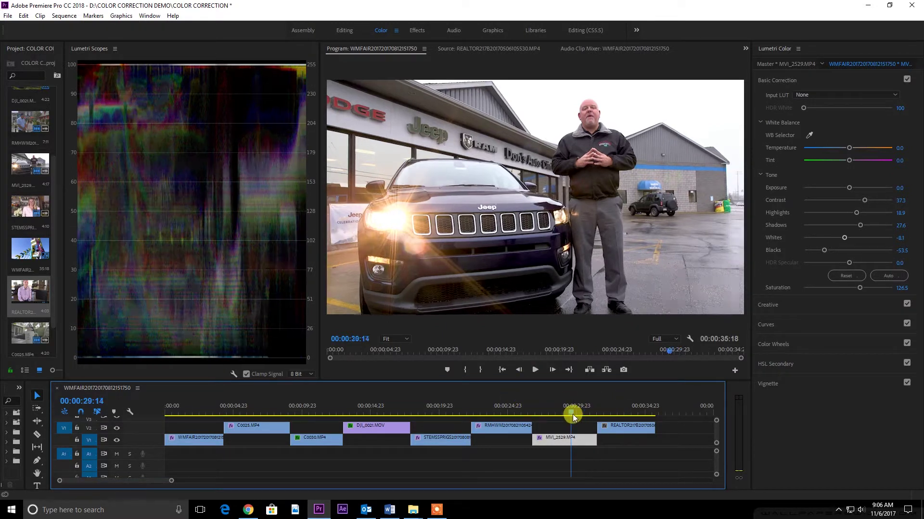
pyautogui.moveTo(570, 405); pyautogui.dragTo(583, 409)
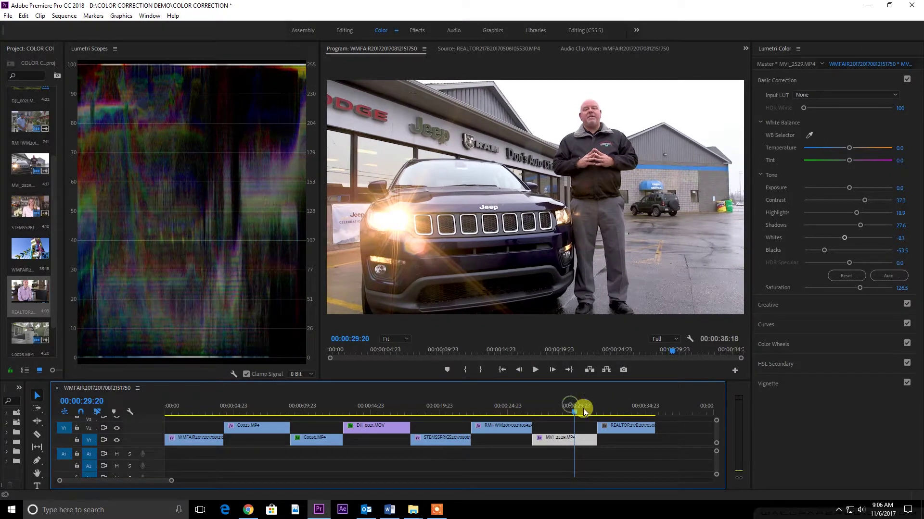
pyautogui.click(591, 406)
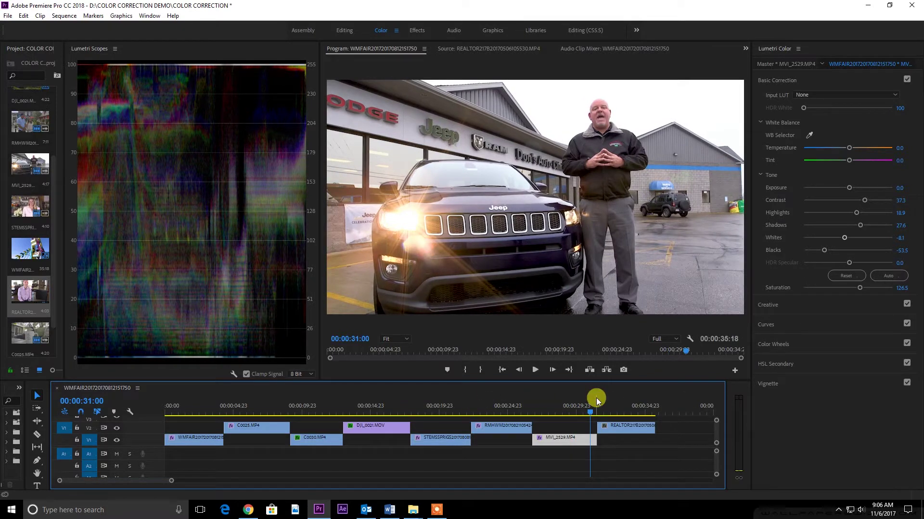
# - Select the REALTOR clip and set its Contrast to 43.8, Blacks to -10.3 and Saturation to 108.1
pyautogui.click(633, 402)
pyautogui.click(635, 428)
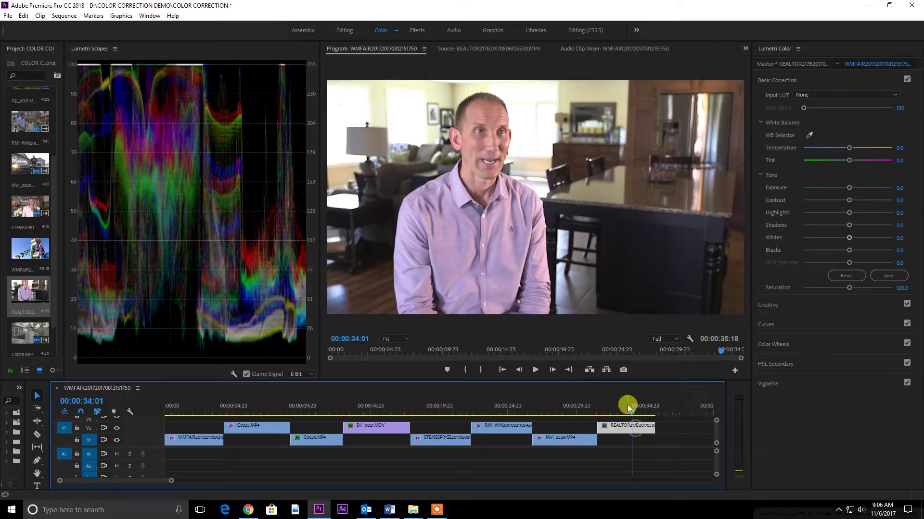
pyautogui.click(621, 408)
pyautogui.click(625, 407)
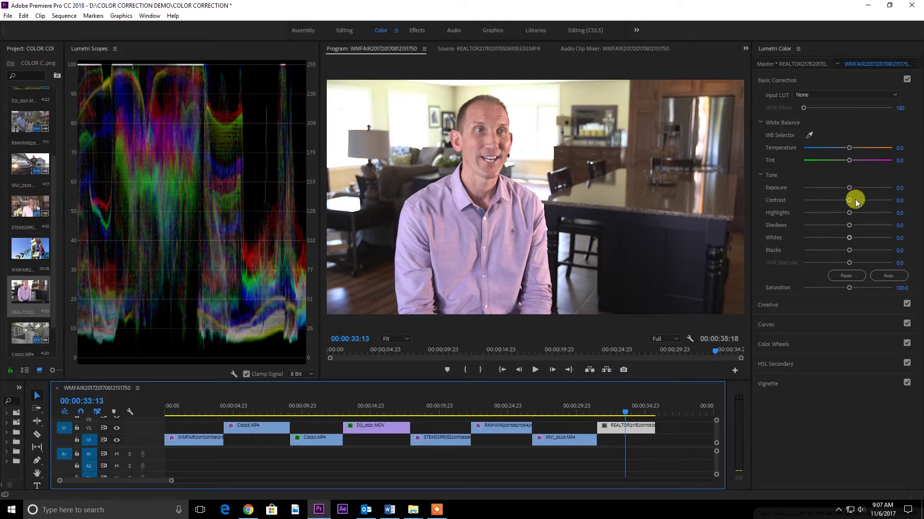
pyautogui.moveTo(849, 200); pyautogui.dragTo(867, 198)
pyautogui.moveTo(848, 249); pyautogui.dragTo(842, 251)
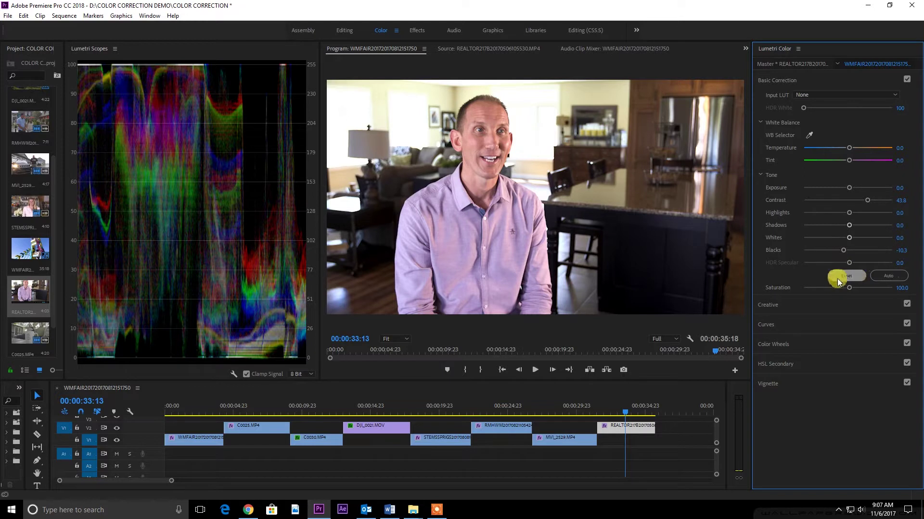
pyautogui.moveTo(850, 290); pyautogui.dragTo(848, 291)
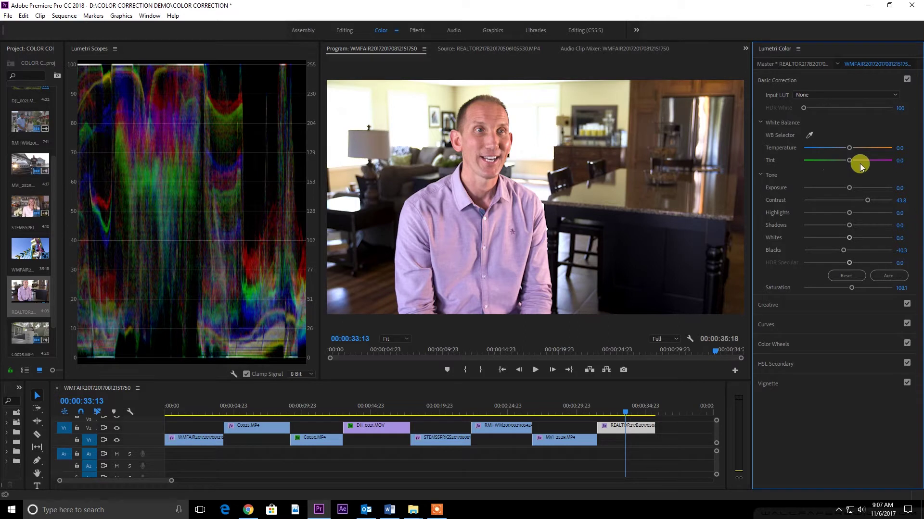
# - Set the REALTOR clip's Tint to -1.0 and shift its Temperature slightly cooler
pyautogui.moveTo(848, 160); pyautogui.dragTo(846, 163)
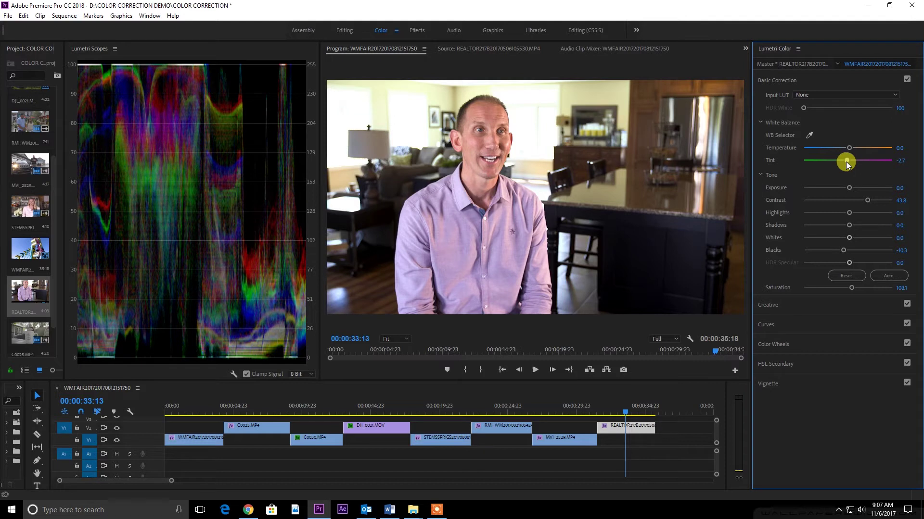
pyautogui.click(903, 160)
pyautogui.write('-1')
pyautogui.press('Return')
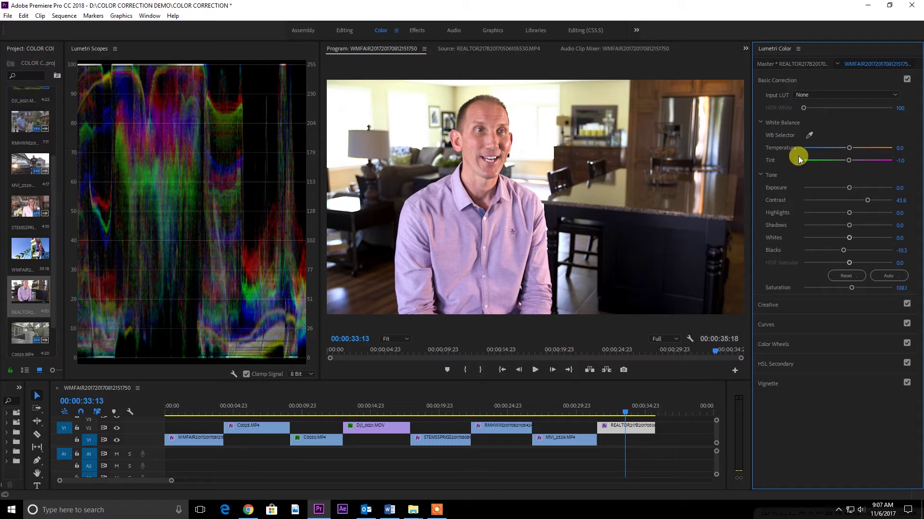
pyautogui.moveTo(849, 146); pyautogui.dragTo(847, 140)
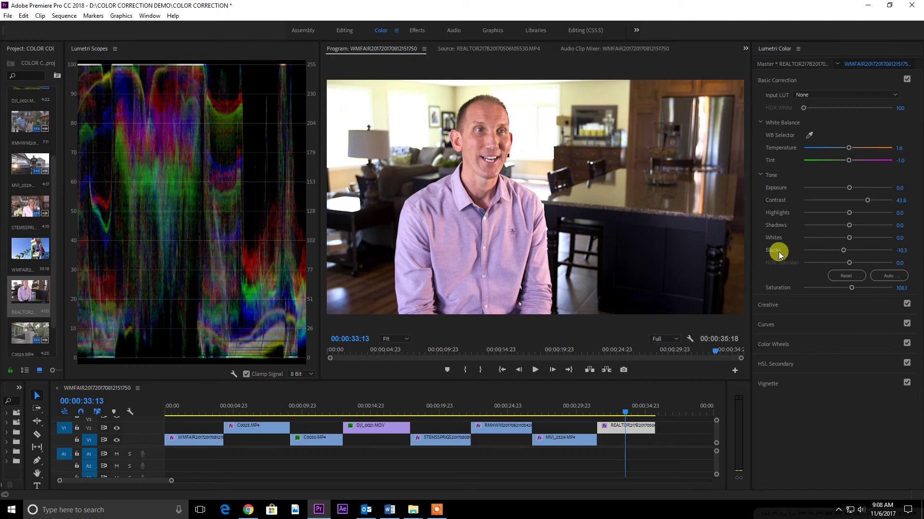
# - Review the corrected STEMSSPRIGS, RMHWM, MVI_2529 and REALTOR clips in the sequence, and look briefly at the Curves controls
pyautogui.click(438, 404)
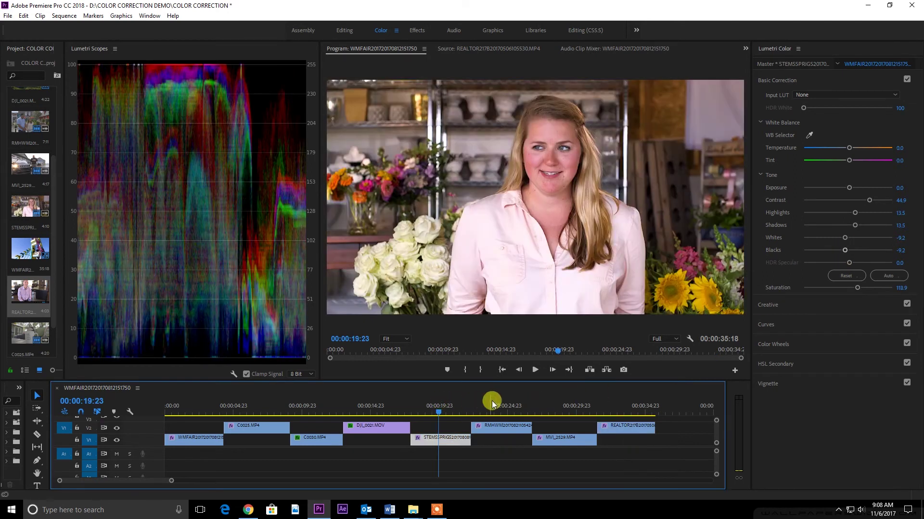
pyautogui.click(504, 401)
pyautogui.click(559, 402)
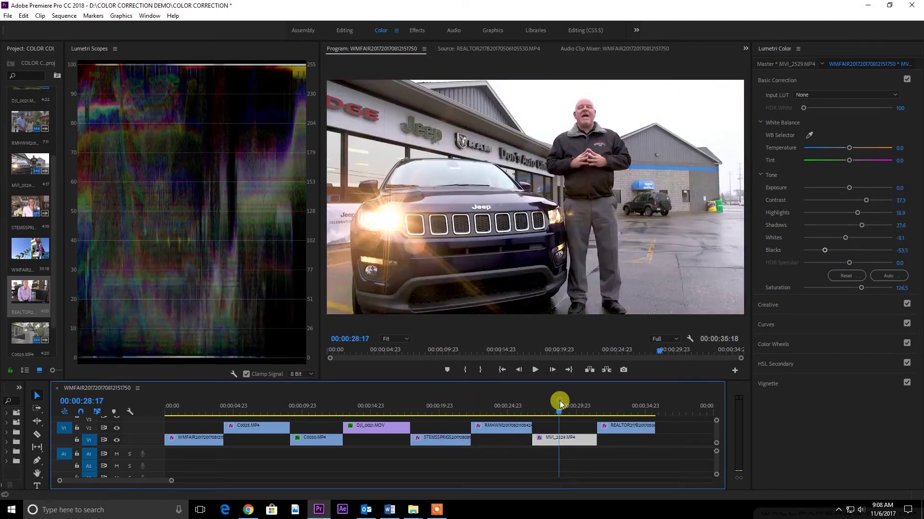
pyautogui.click(616, 397)
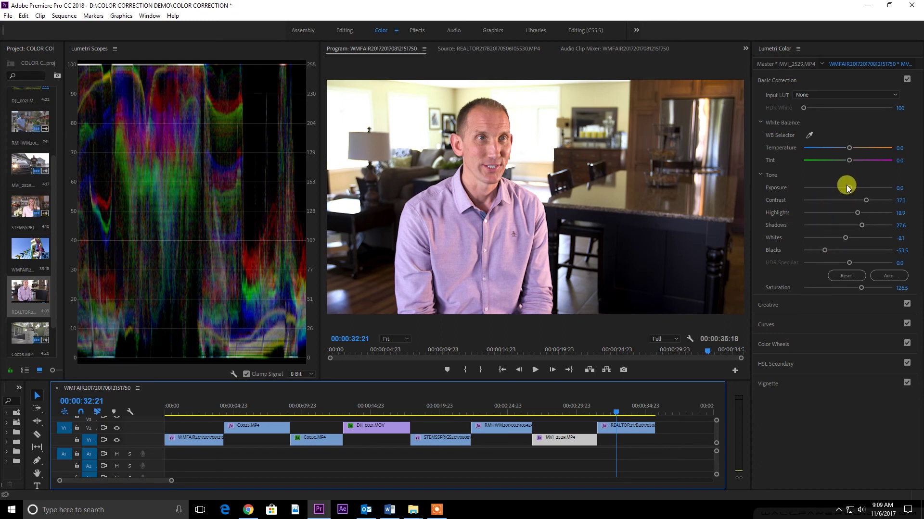
pyautogui.click(796, 324)
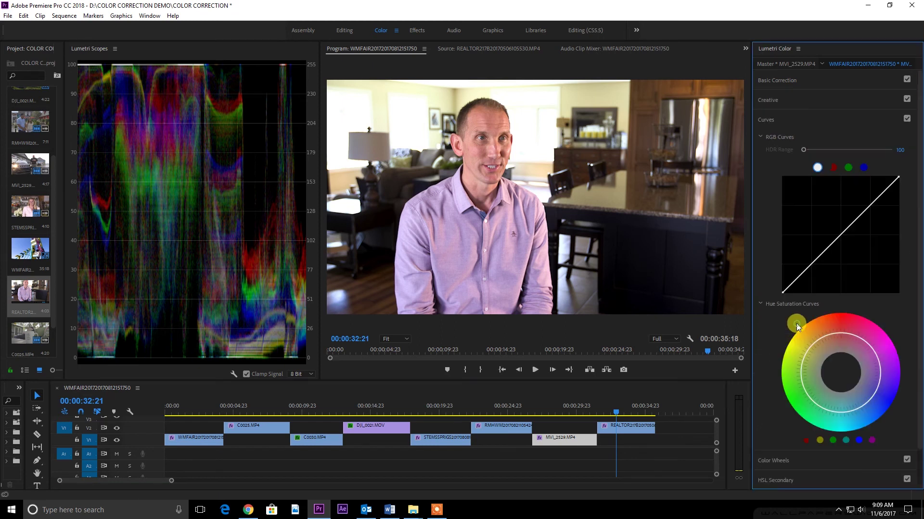
pyautogui.click(789, 80)
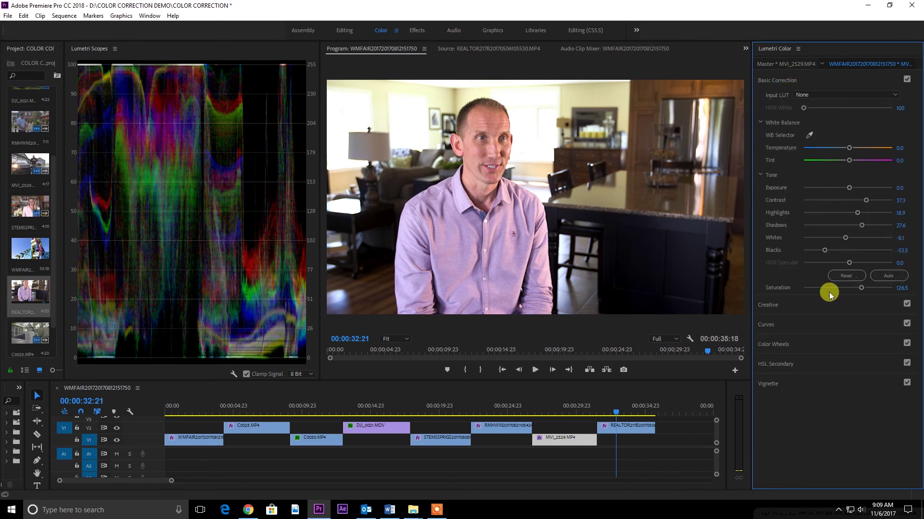